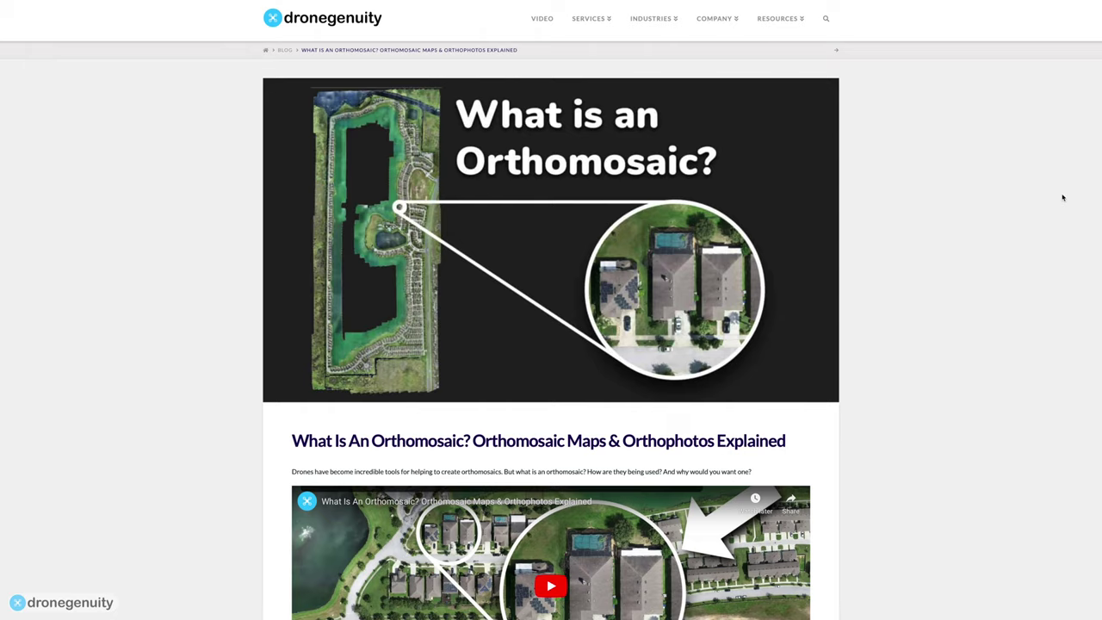
Scroll the 'What Is An Orthomosaic?' post down to 'Get Updated Views of Large Land Areas'.
scroll(1062, 198, "down", 5)
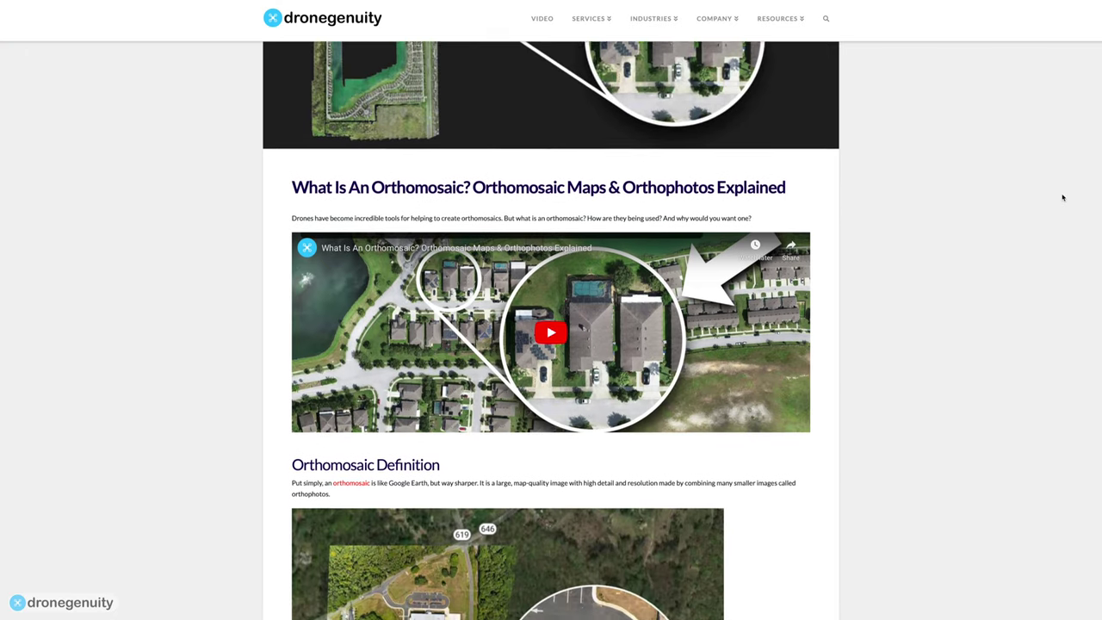
scroll(1063, 198, "down", 8)
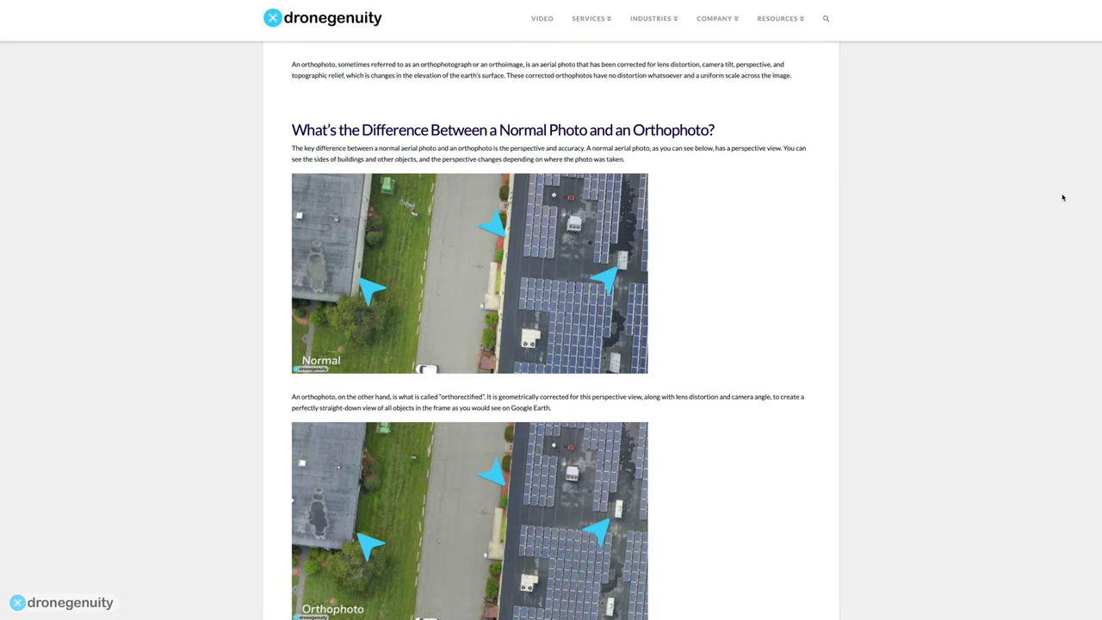
scroll(1063, 198, "down", 9)
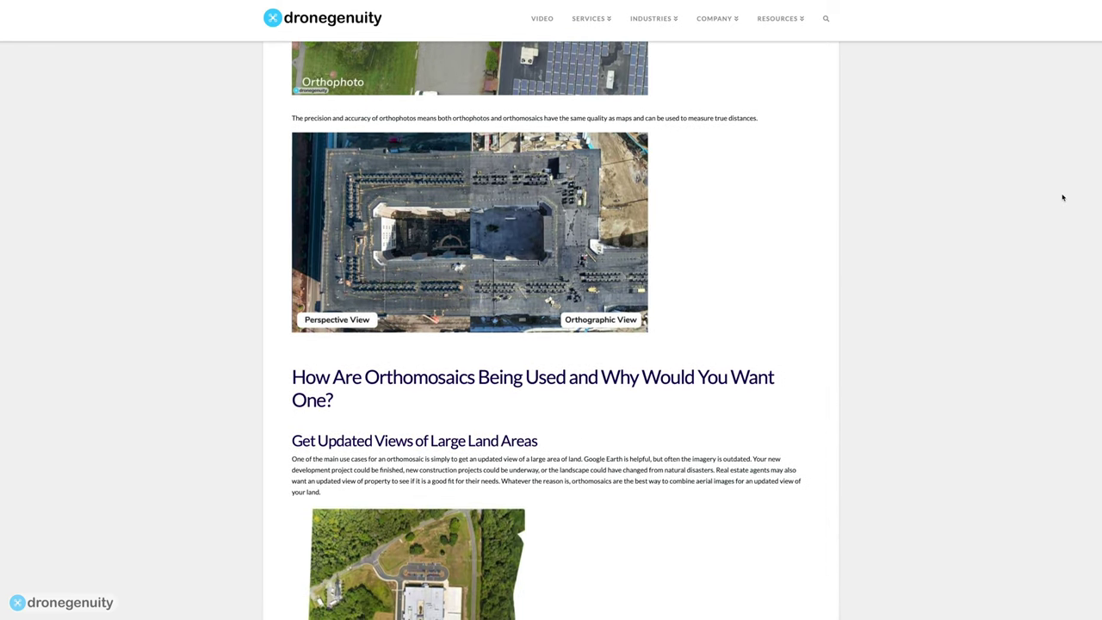
scroll(1062, 198, "down", 6)
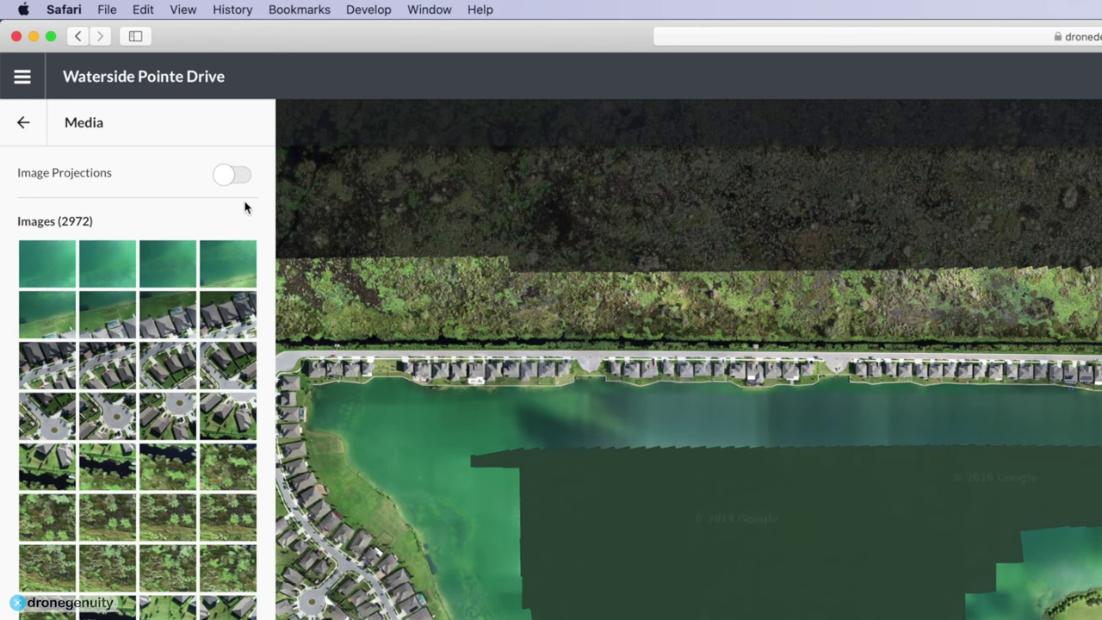
Turn on Image Projections to show where each Waterside Pointe Drive photo was captured.
left_click(229, 185)
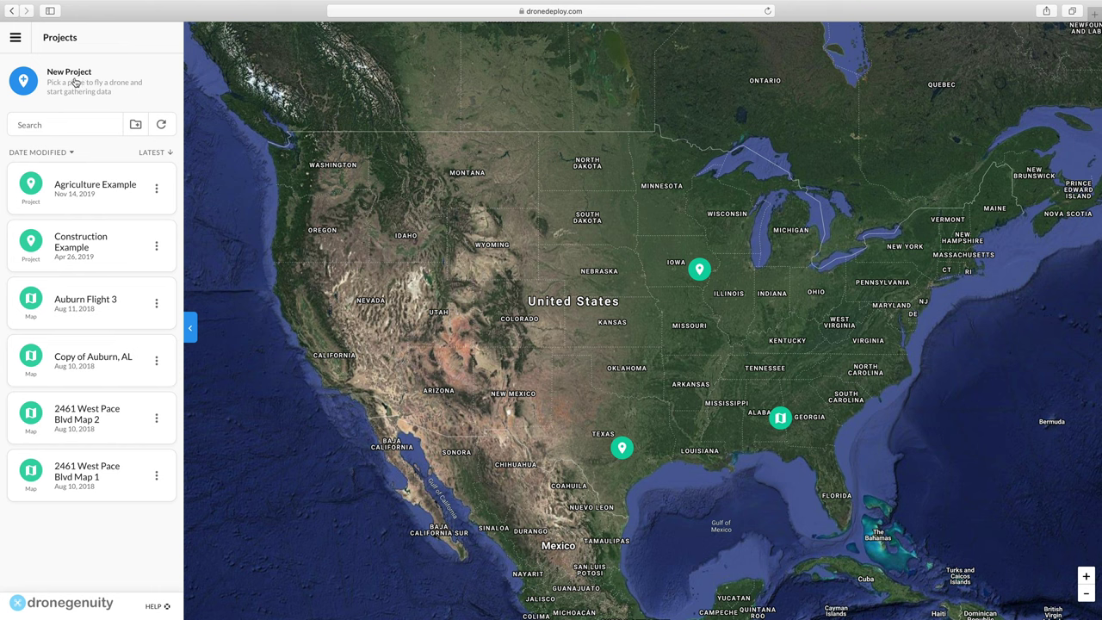
left_click(70, 87)
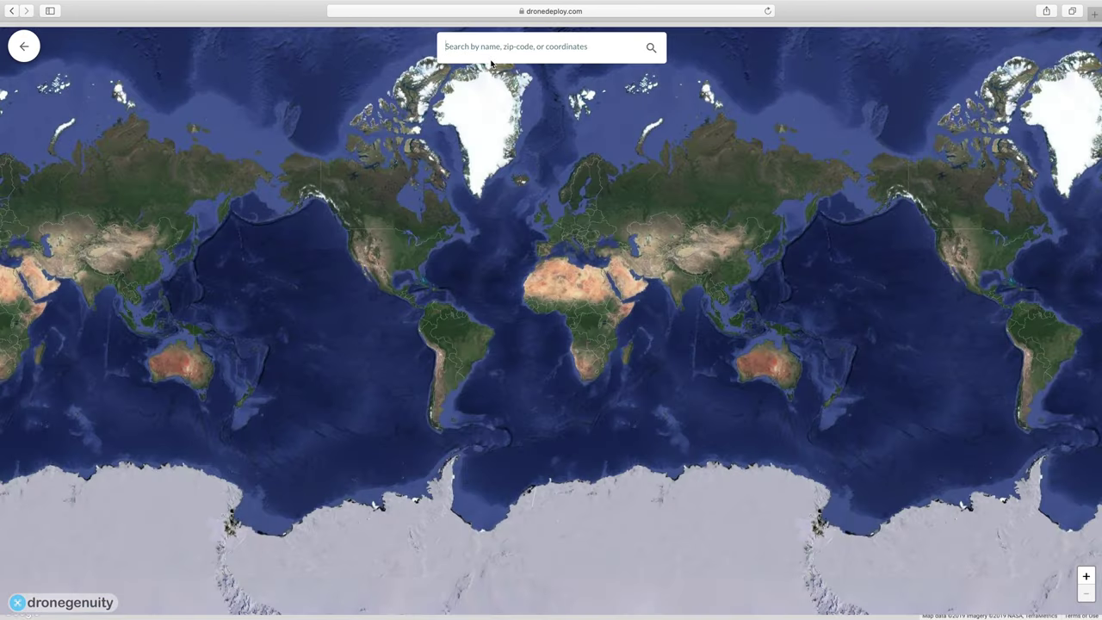
left_click(491, 53)
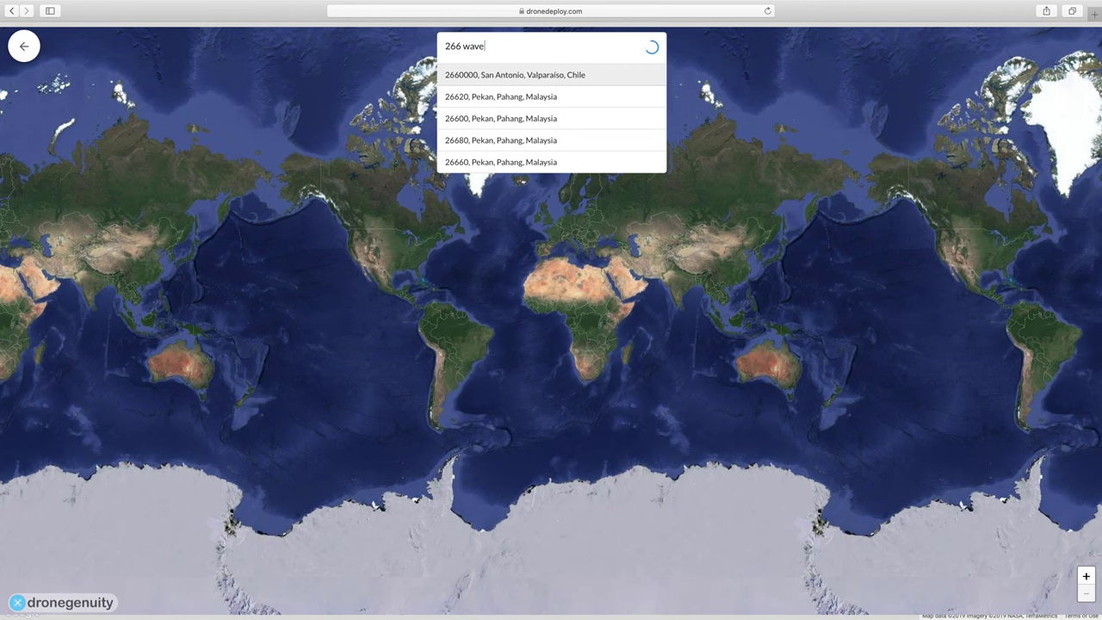
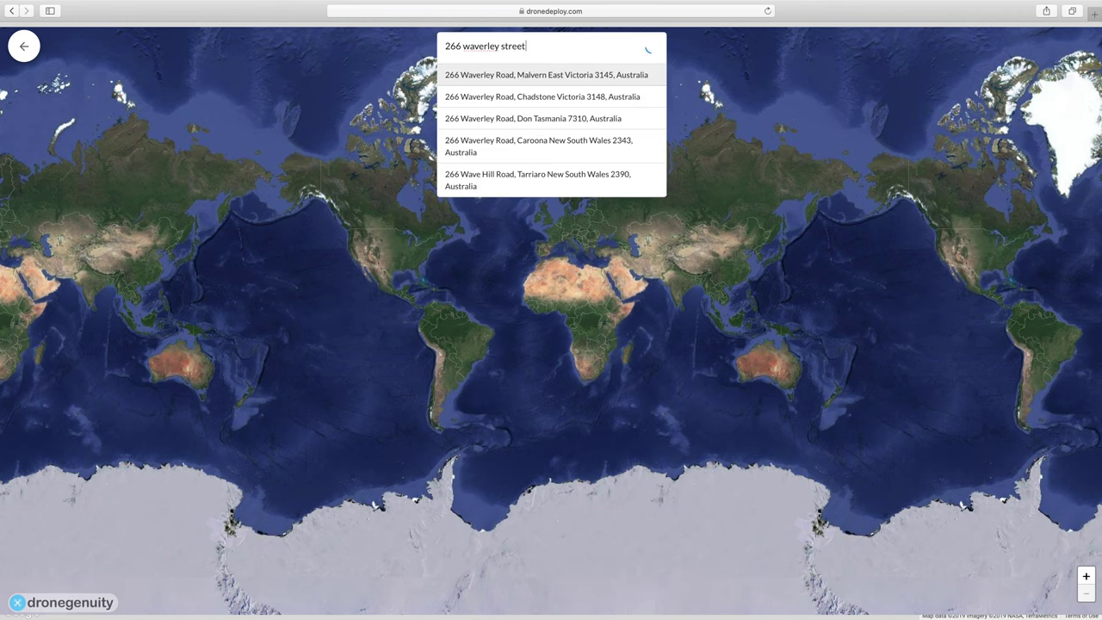
left_click(548, 81)
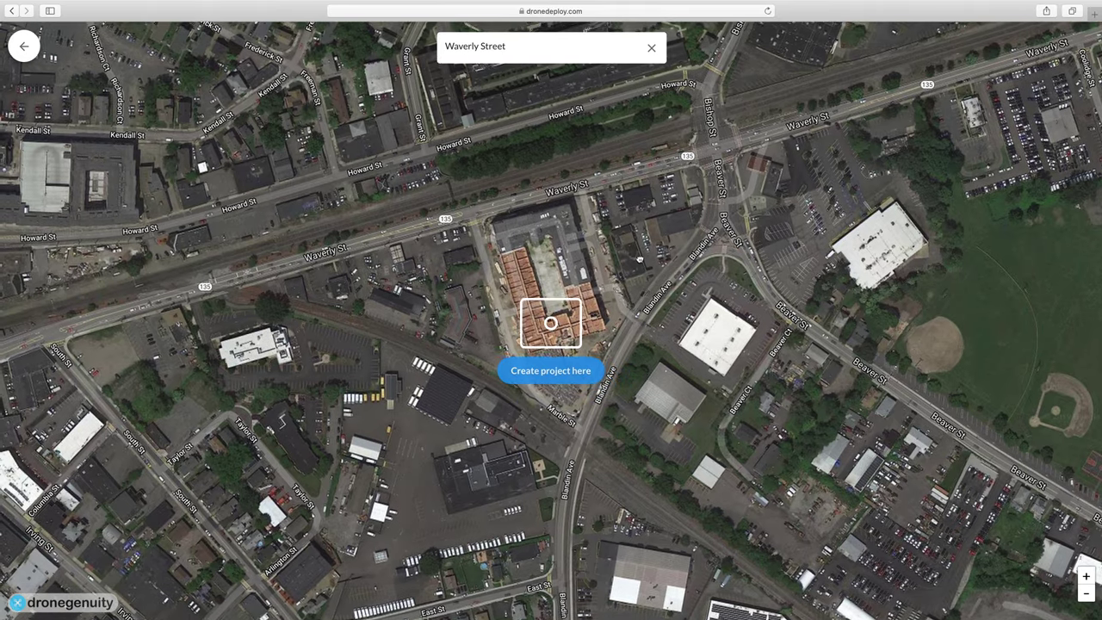
left_click_drag(639, 259, 630, 284)
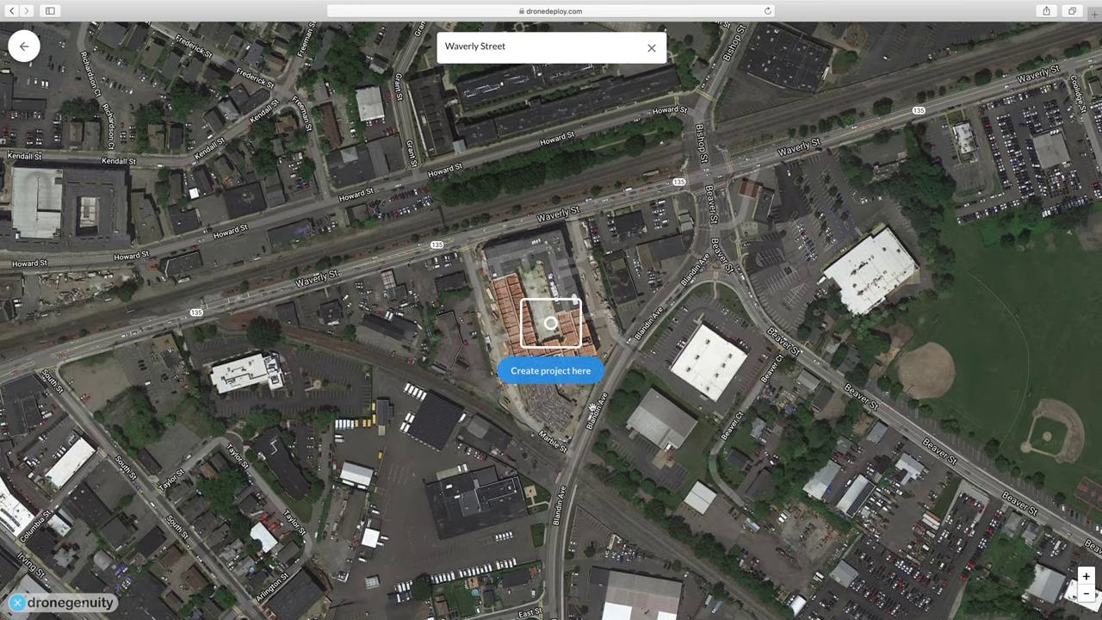
left_click(550, 370)
Name the project 'Waverly Street Construction' and choose the Maps & Models plan template.
type("Construction")
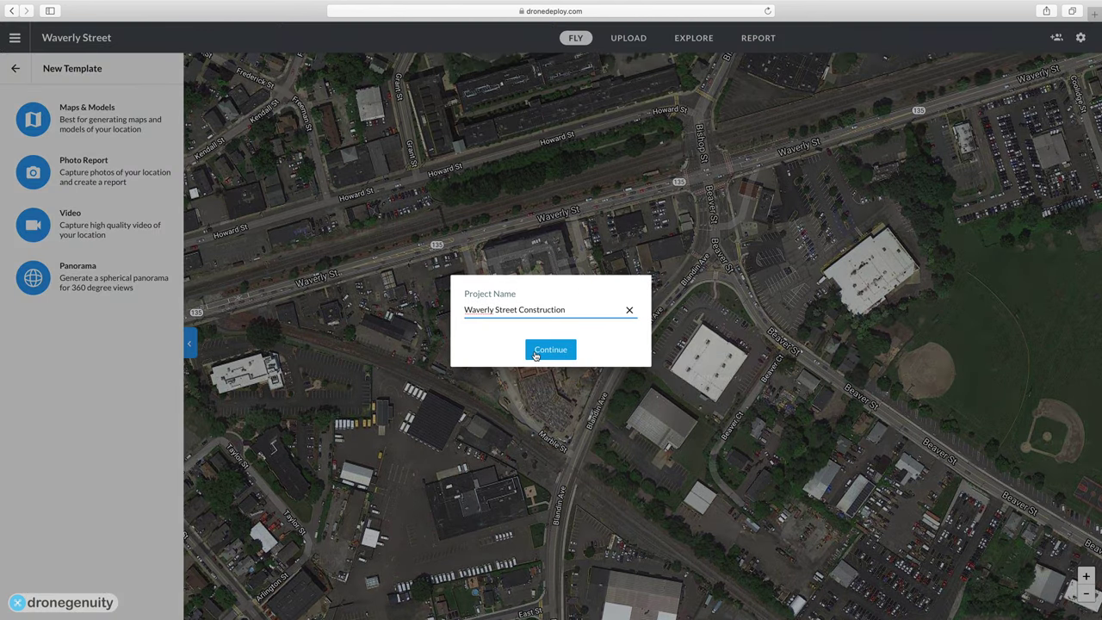
left_click(535, 353)
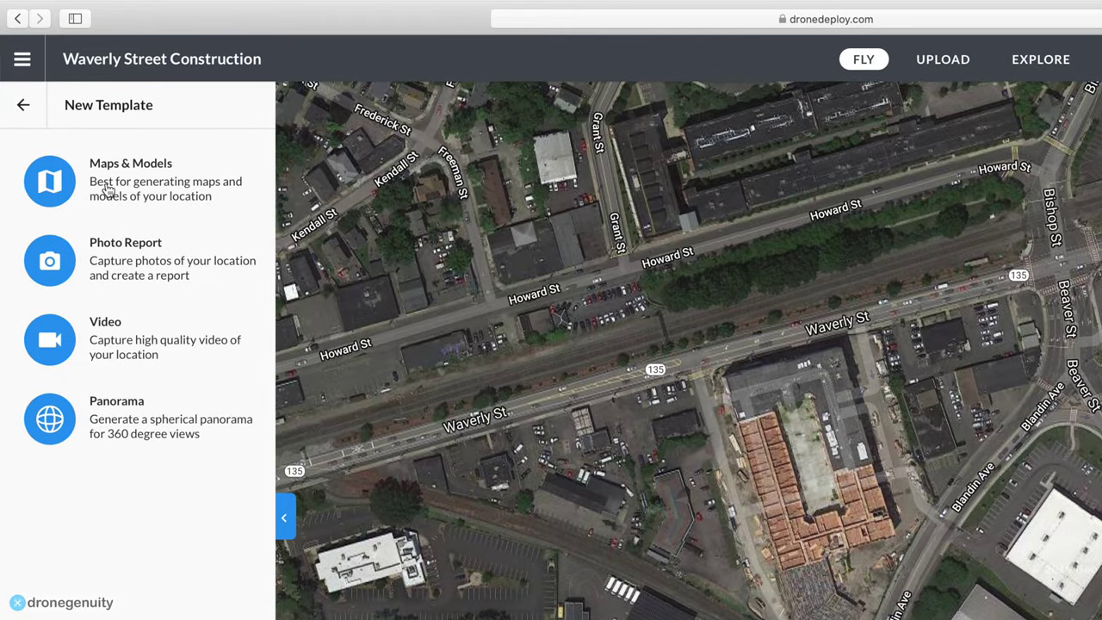
left_click(183, 197)
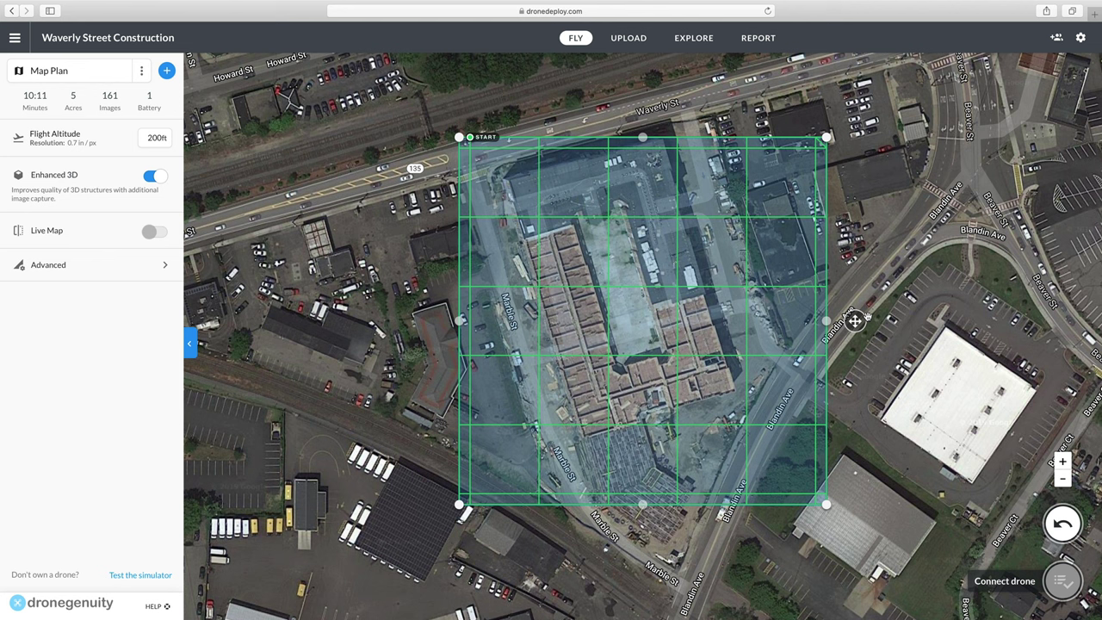
Pull the flight area's corners and left edge outward, extending it south over Blandin Ave.
left_click_drag(459, 138, 347, 148)
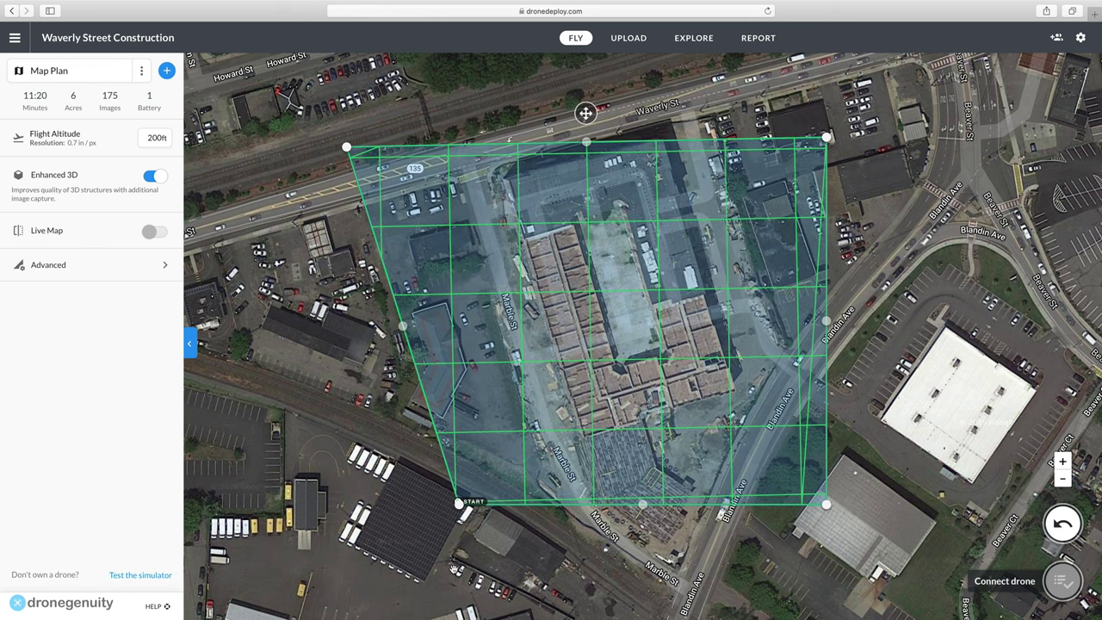
left_click_drag(458, 501, 515, 613)
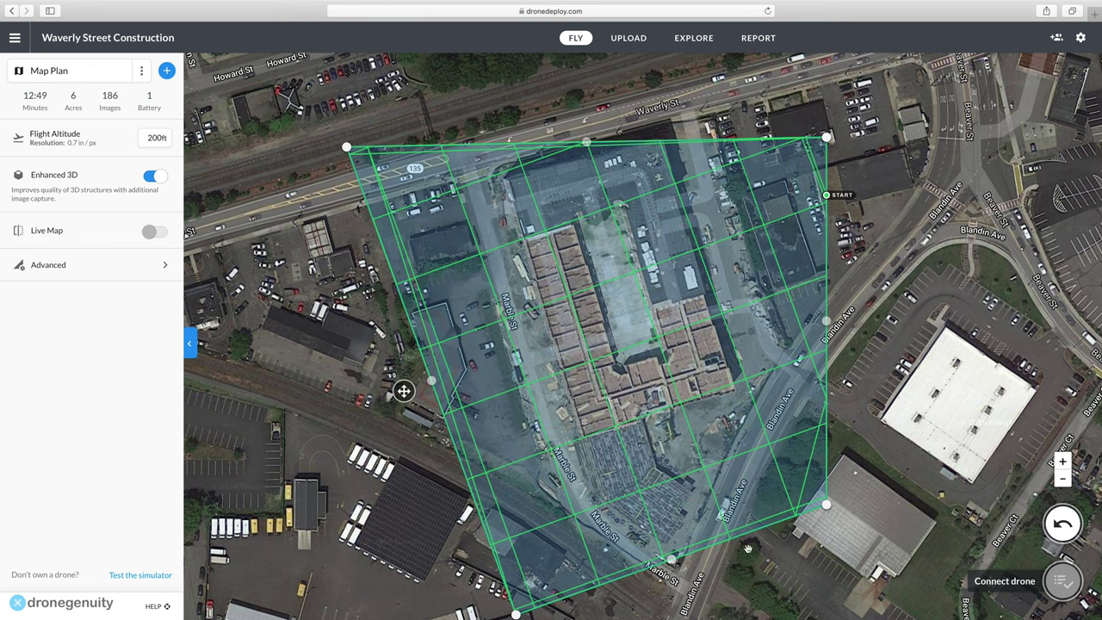
left_click_drag(839, 529, 852, 478)
left_click_drag(661, 492, 663, 548)
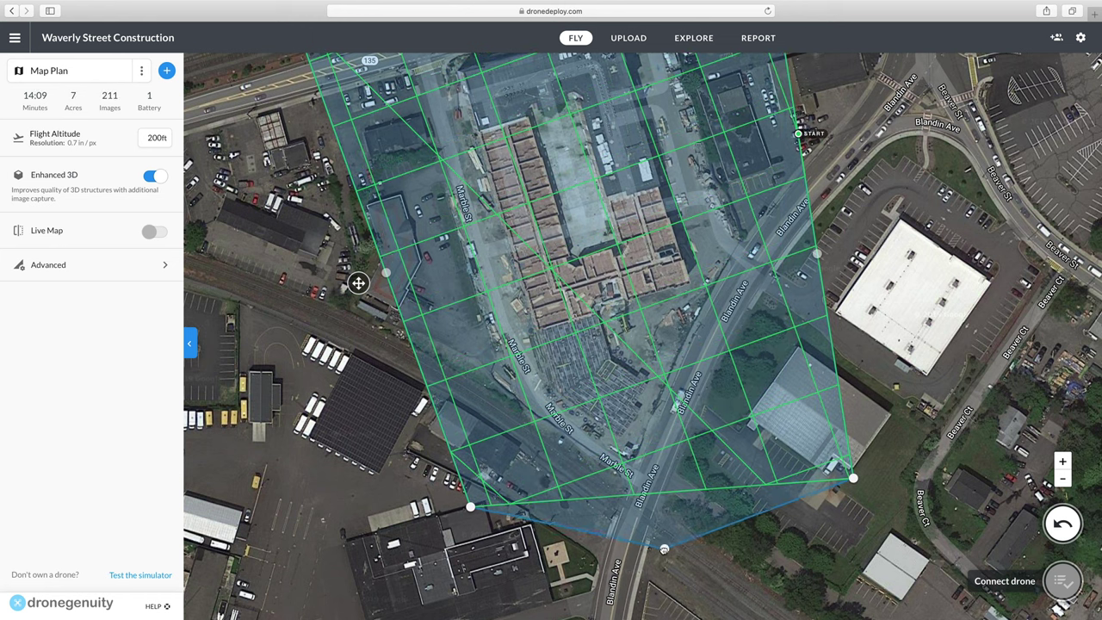
left_click_drag(386, 272, 334, 287)
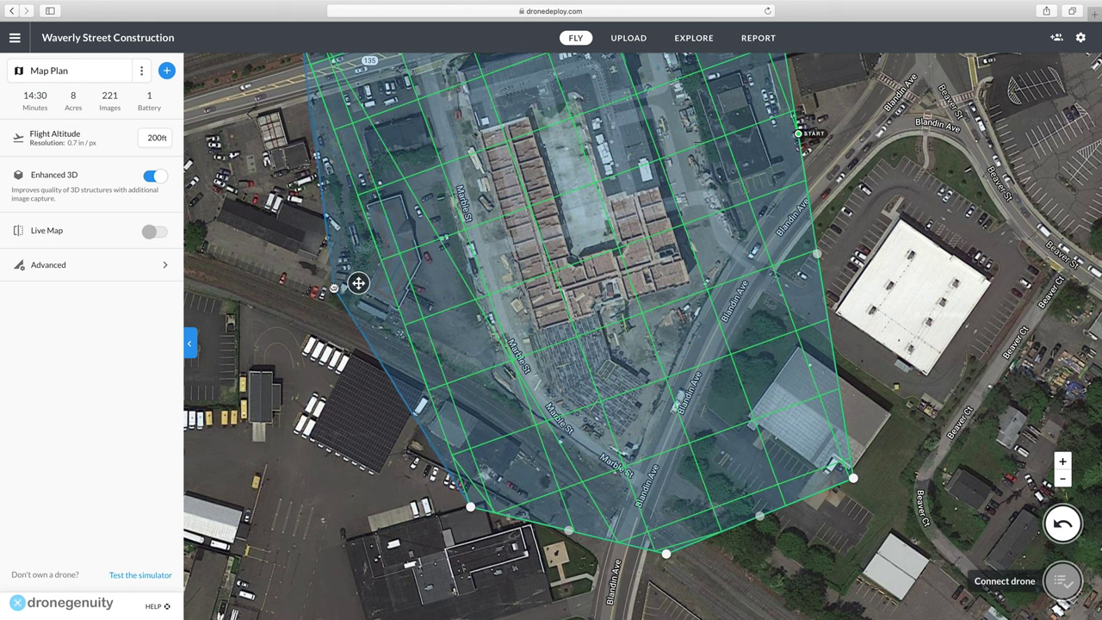
Stretch the right edge over the parking lot and top-right corner over Waverly St.
left_click_drag(522, 256, 394, 348)
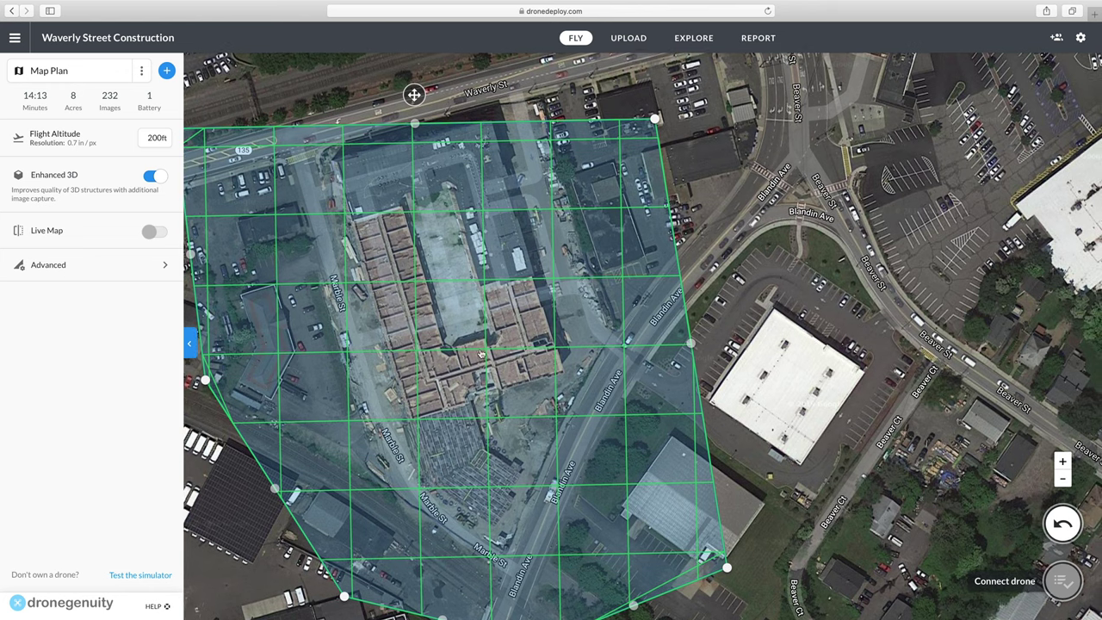
left_click_drag(691, 344, 761, 344)
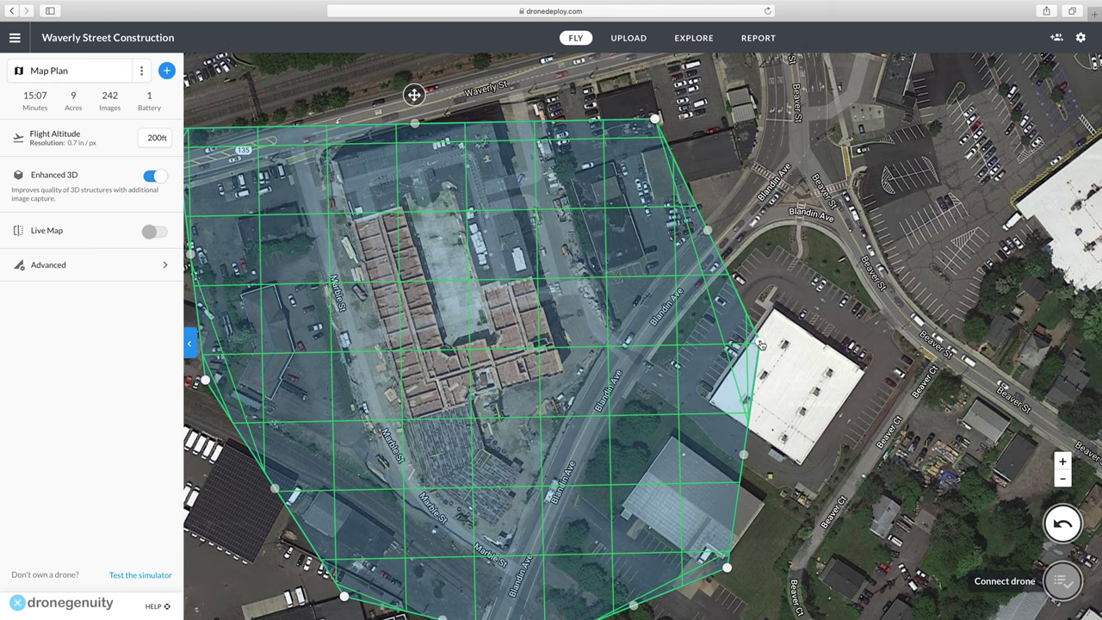
left_click_drag(654, 120, 668, 61)
left_click_drag(540, 212, 624, 198)
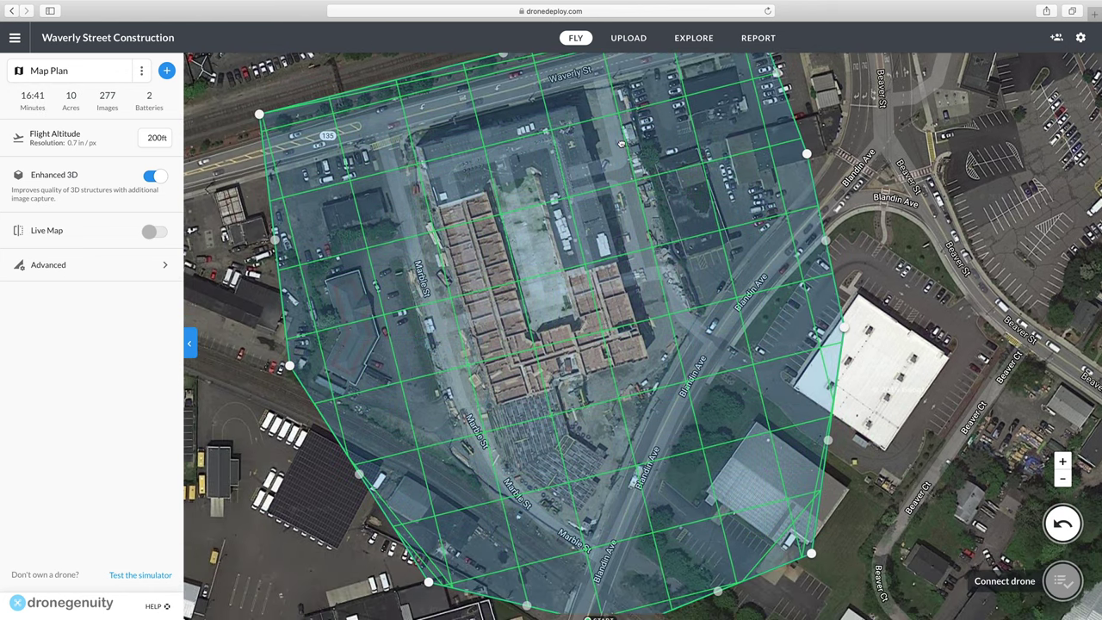
left_click_drag(259, 113, 240, 116)
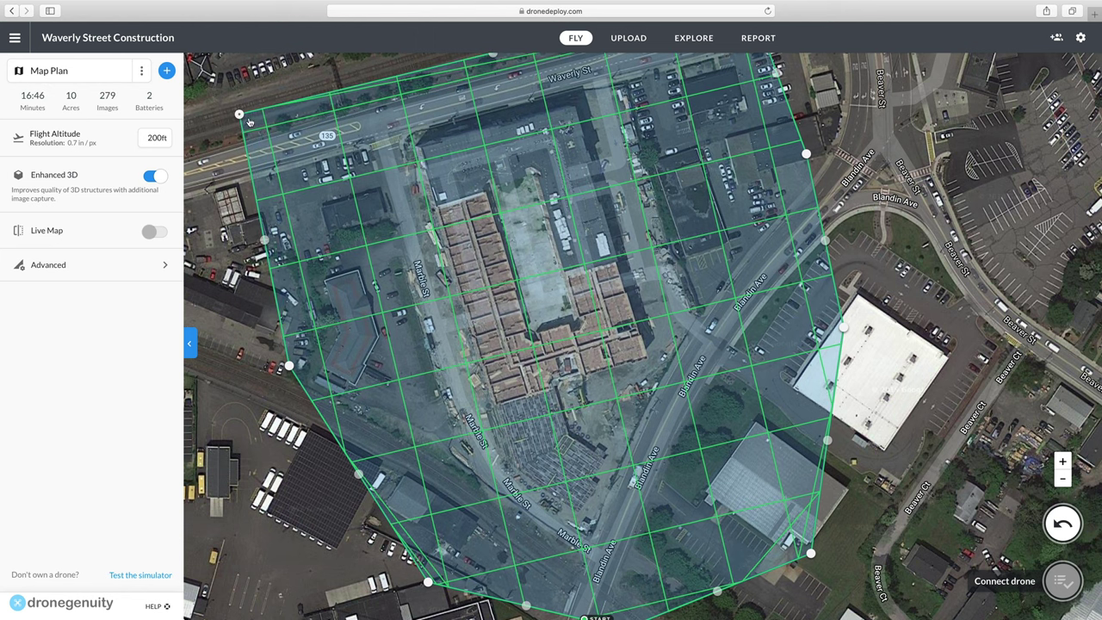
left_click_drag(571, 238, 601, 311)
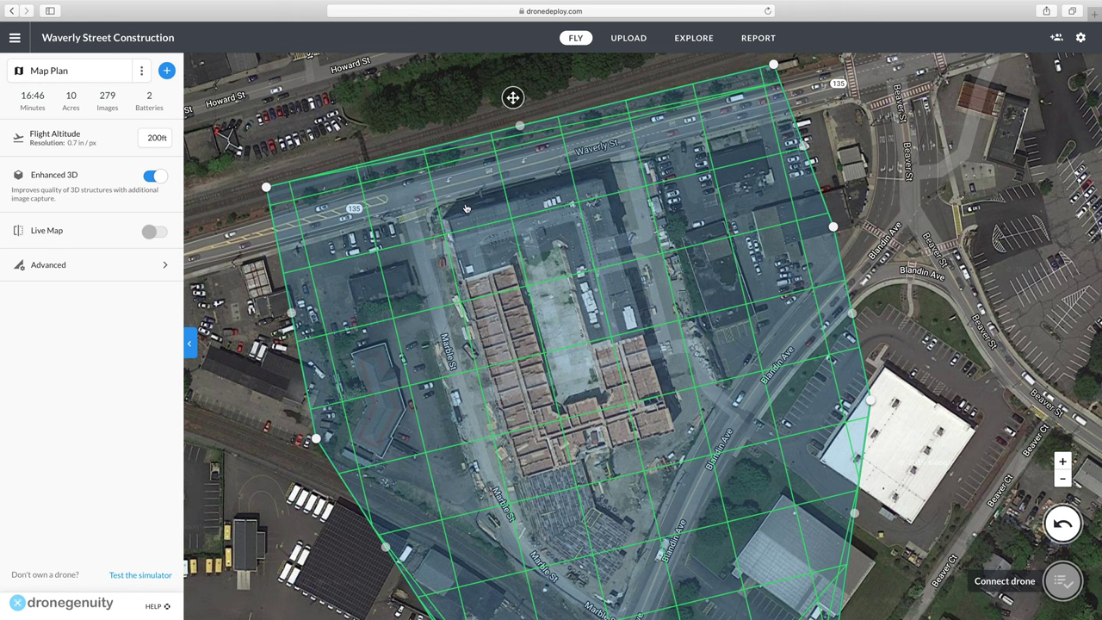
left_click_drag(585, 283, 668, 254)
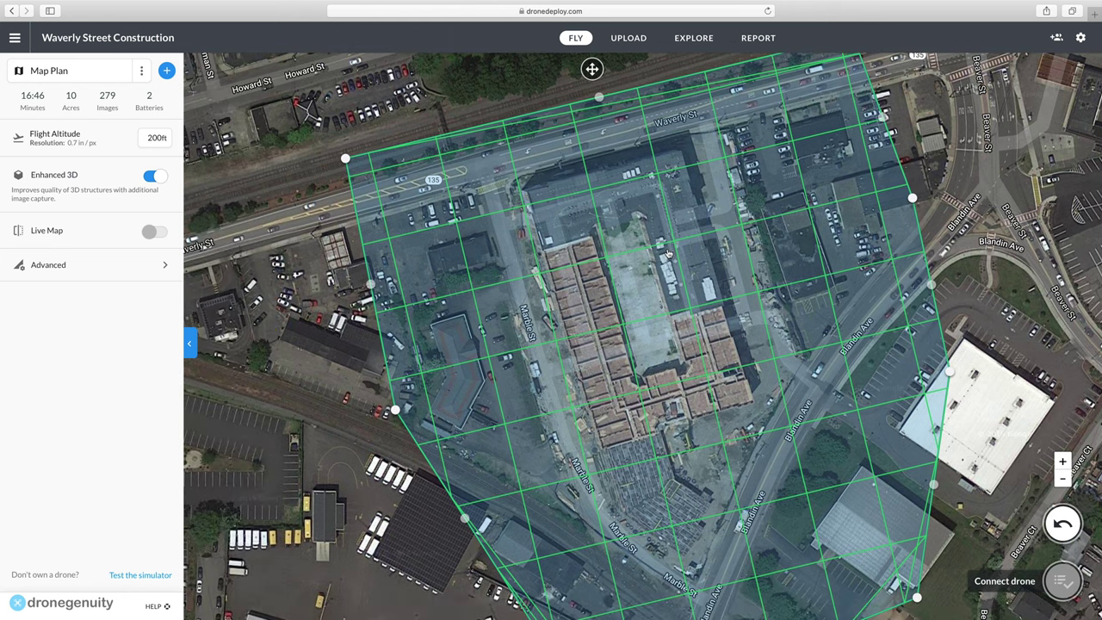
scroll(668, 254, "down", 3)
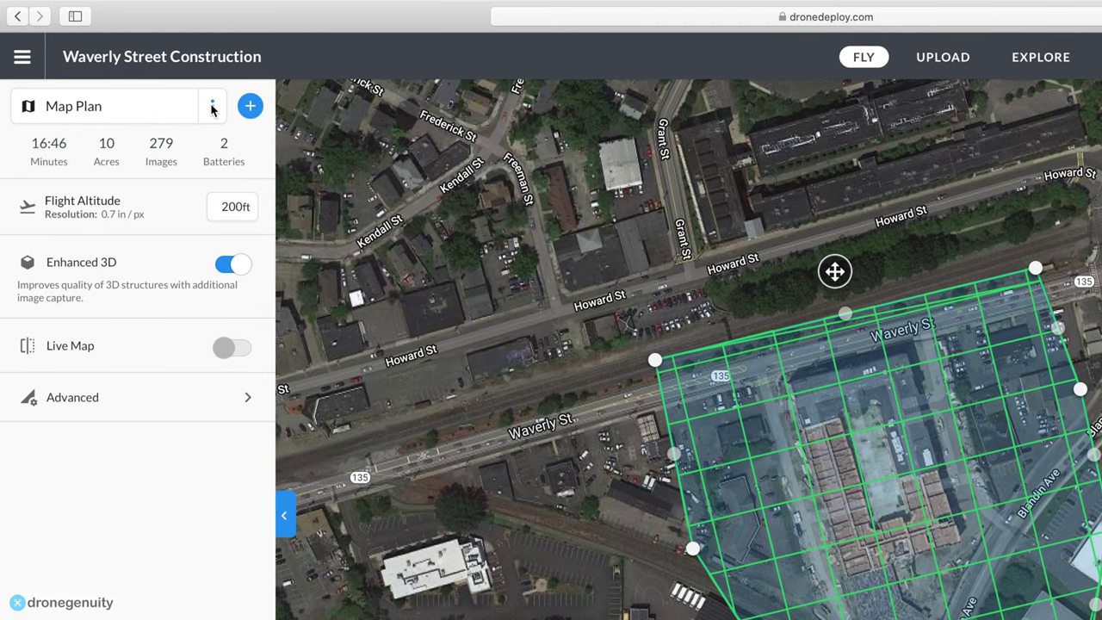
Rename the flight plan to 'Ortho 200ft'.
left_click(212, 106)
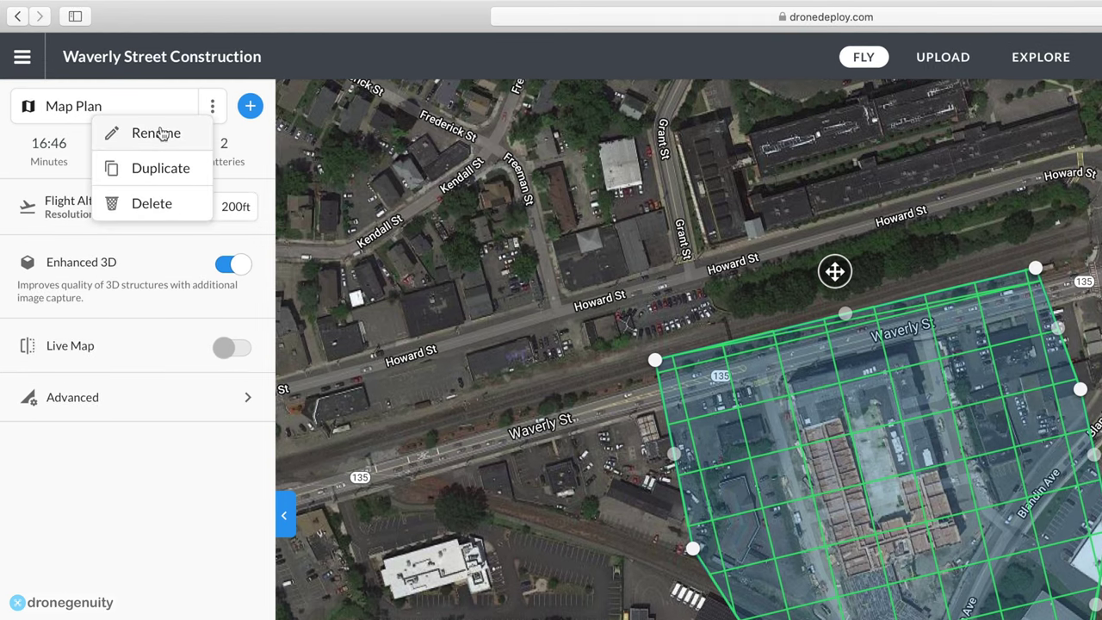
left_click(164, 131)
type("Ortho 200ft")
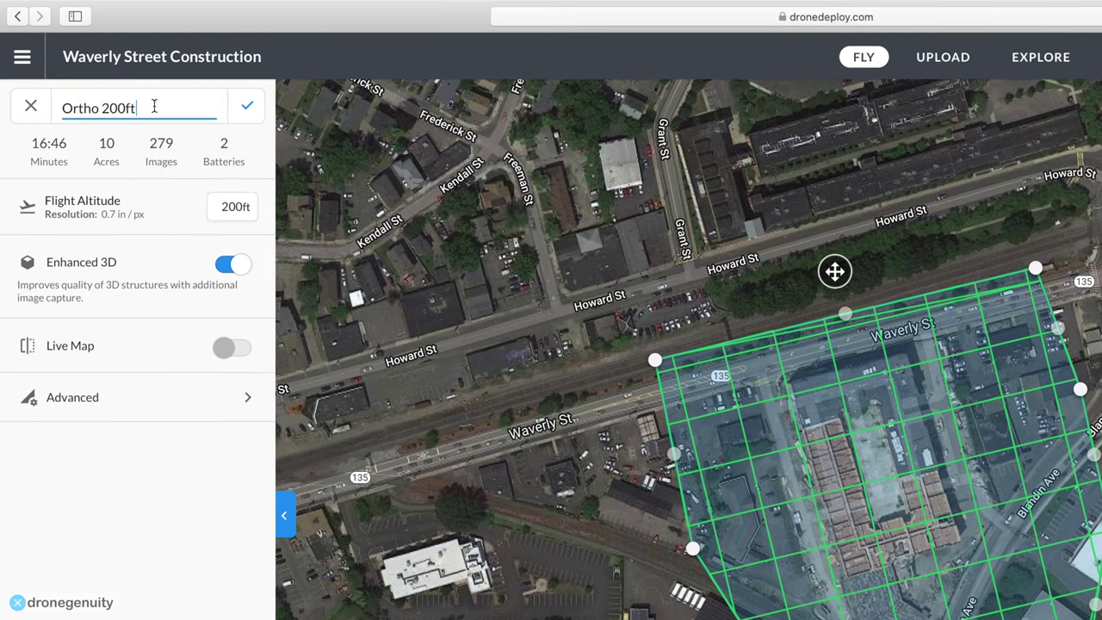
left_click(247, 107)
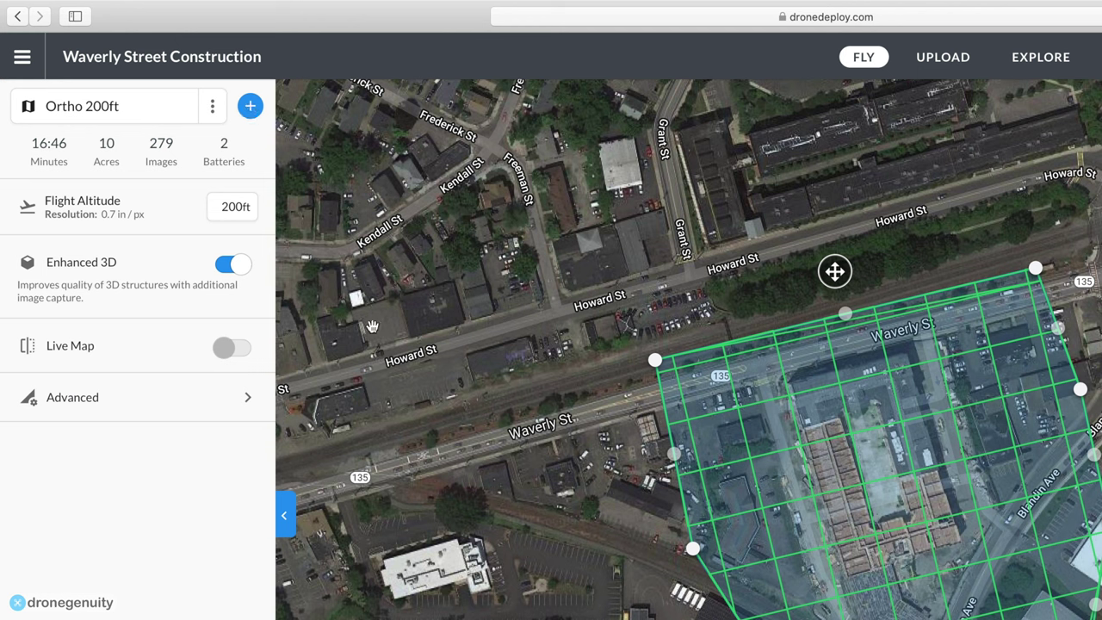
mouse_move(226, 207)
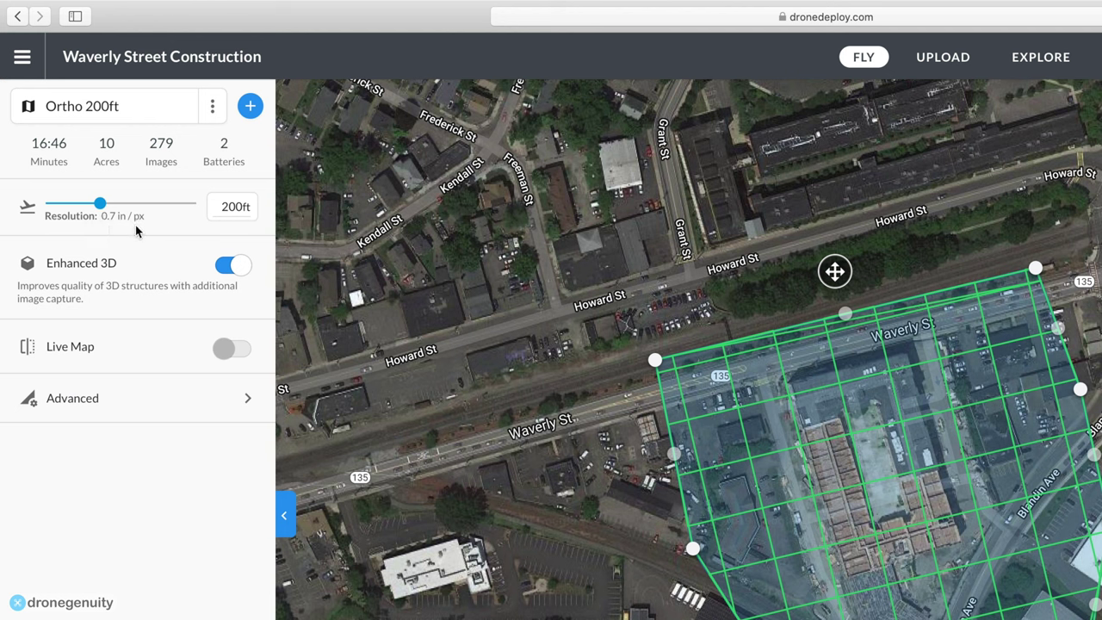
Leave the altitude at 200ft and switch Enhanced 3D off, giving 108 images on one battery.
mouse_move(103, 206)
left_click_drag(103, 206, 147, 203)
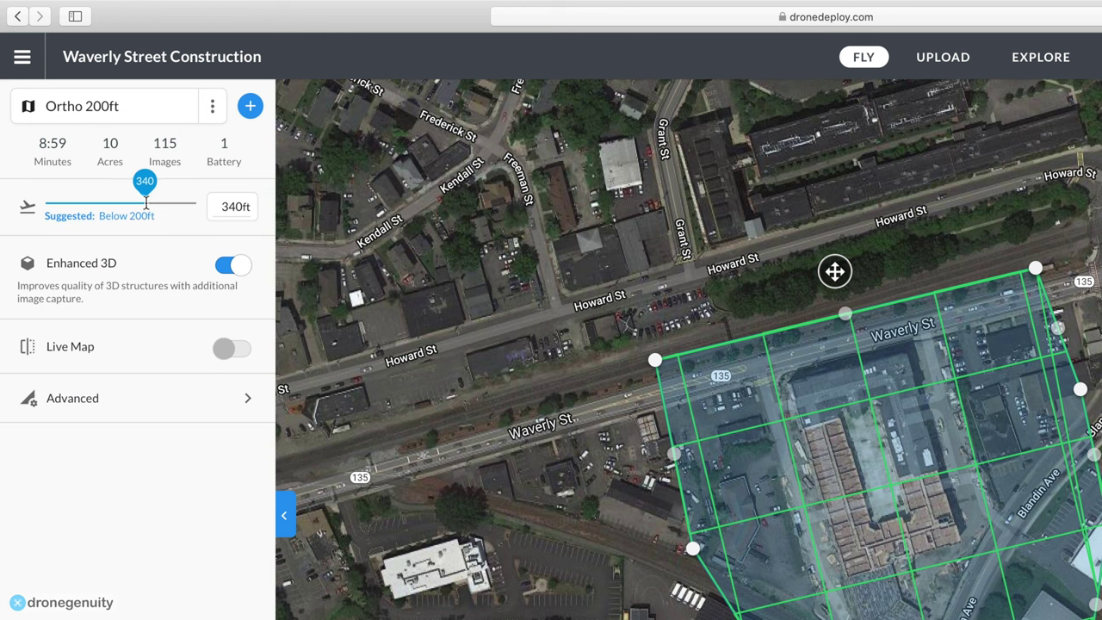
left_click_drag(147, 203, 102, 199)
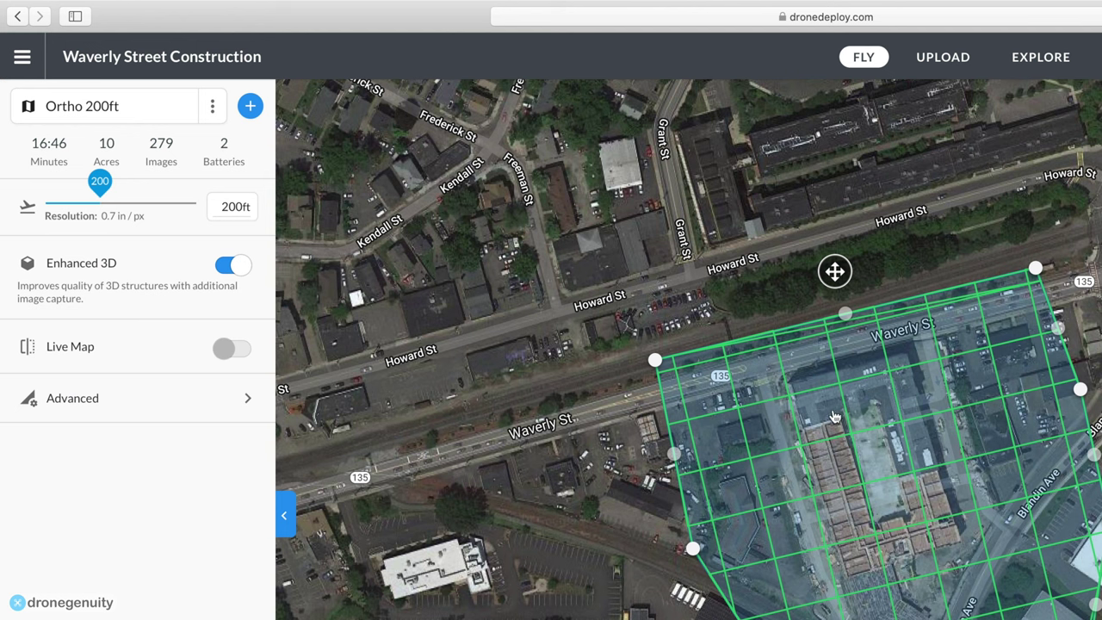
left_click(234, 267)
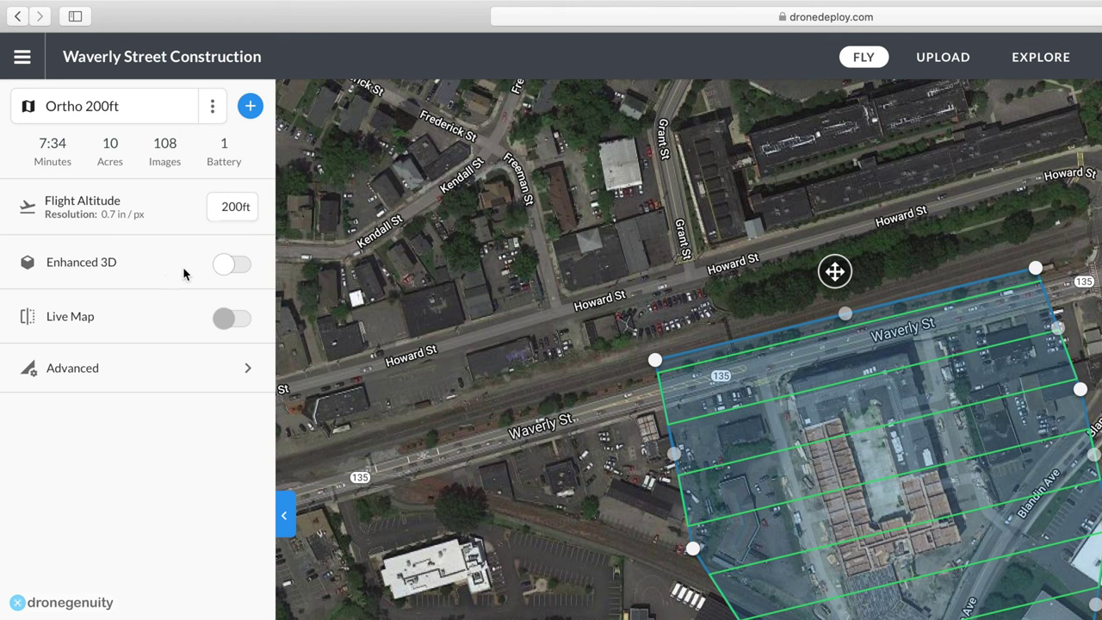
Switch Enhanced 3D back on, view the Live Map notice, and open Advanced settings.
left_click(224, 265)
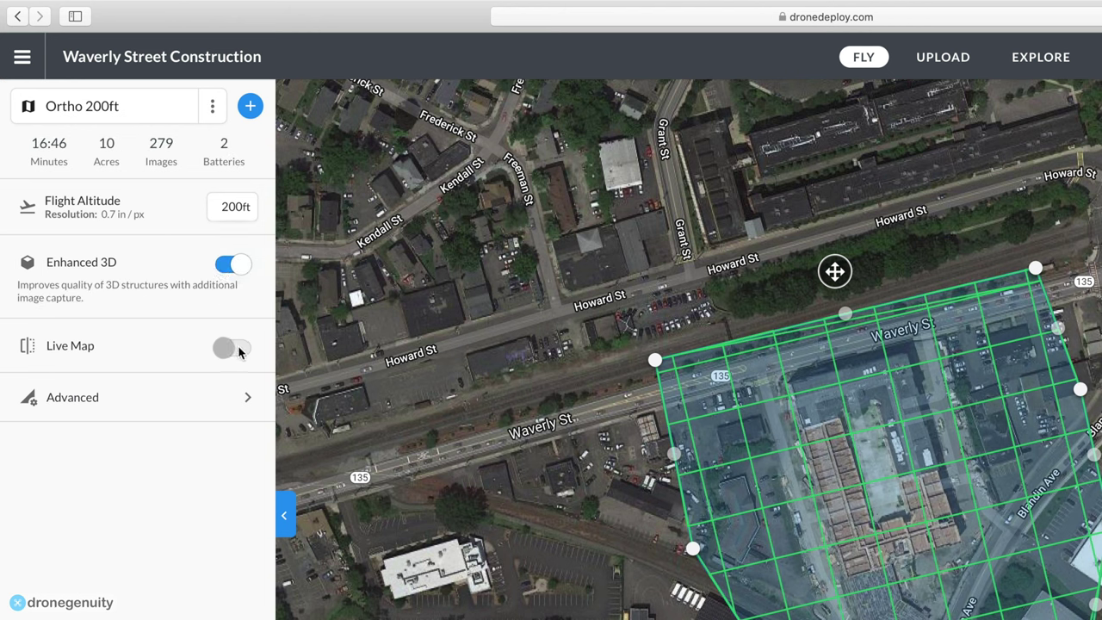
left_click(235, 349)
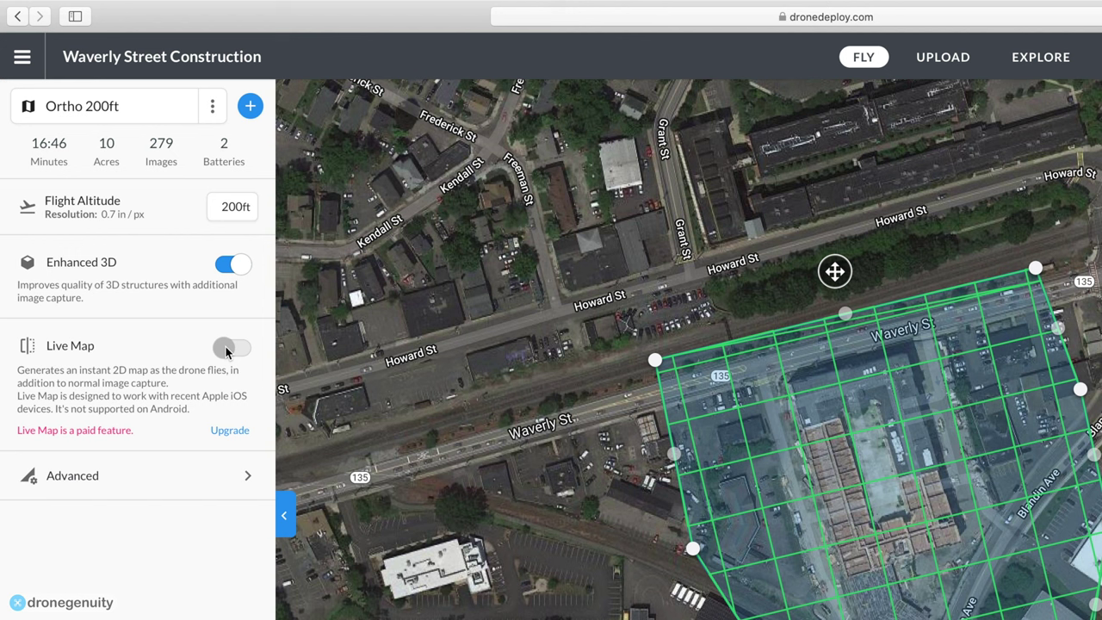
left_click(195, 482)
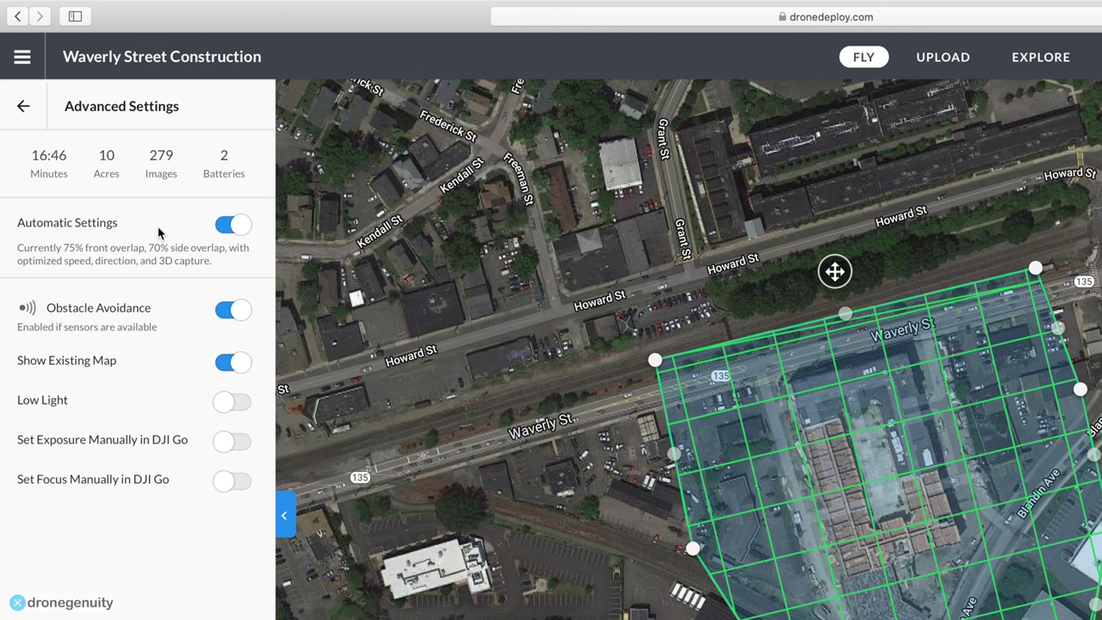
Turn Automatic Settings off and set the Flight Direction slider to 80°.
left_click(228, 228)
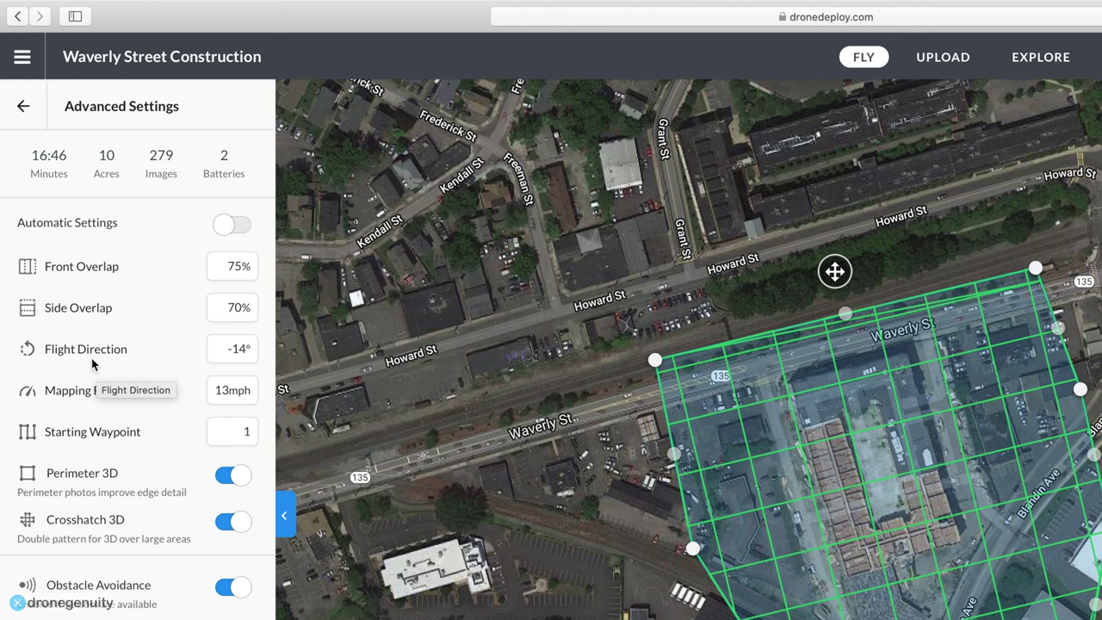
left_click(120, 353)
left_click_drag(123, 351, 155, 348)
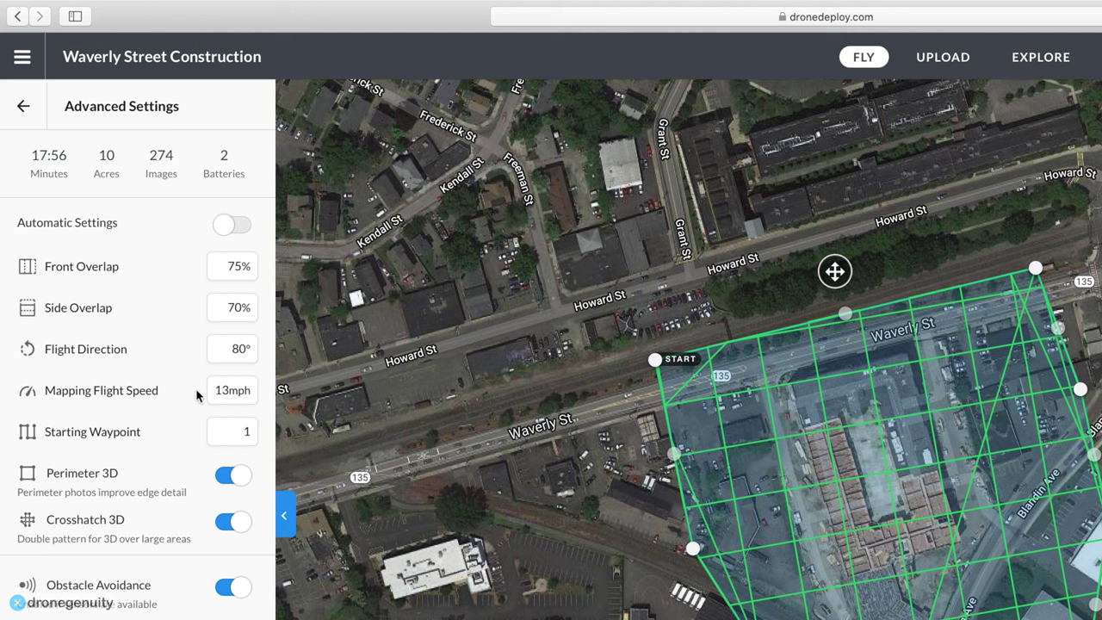
left_click(231, 405)
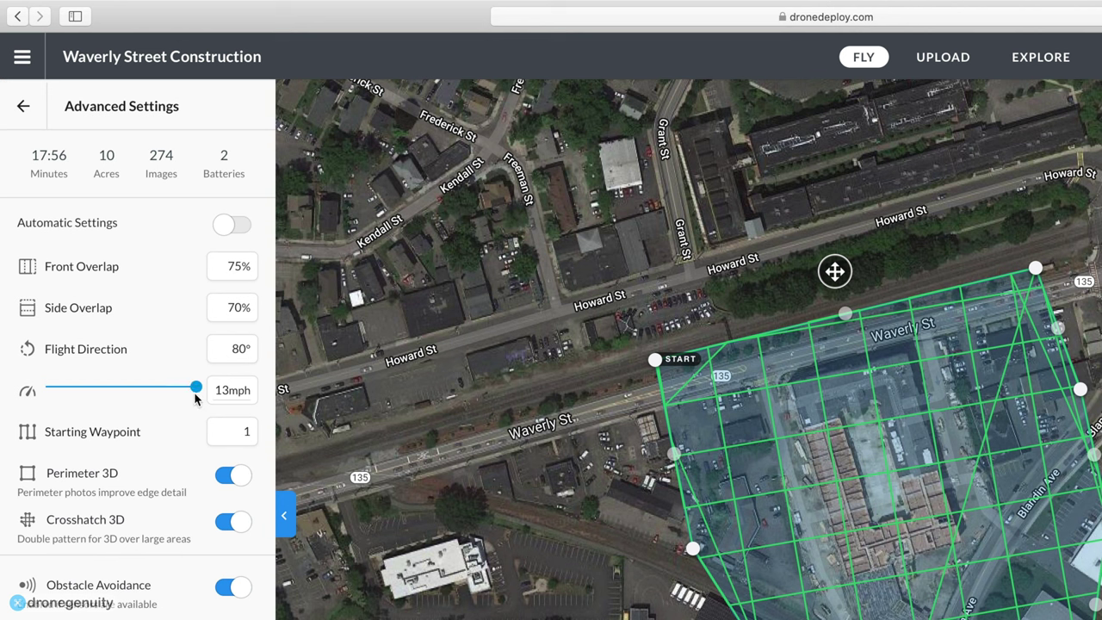
left_click(195, 388)
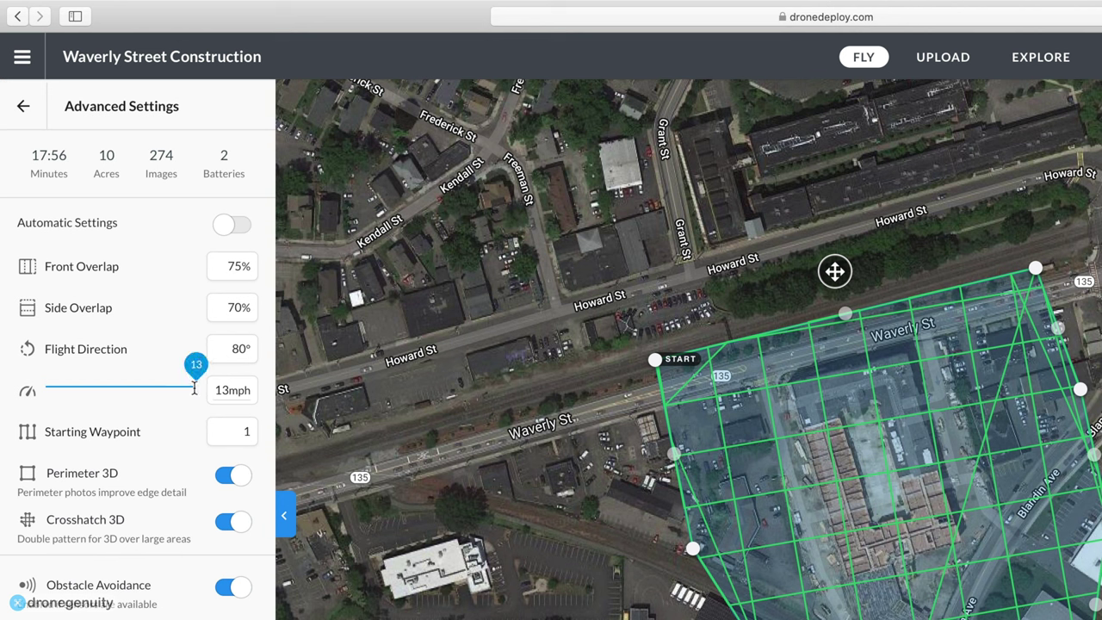
left_click_drag(194, 388, 140, 385)
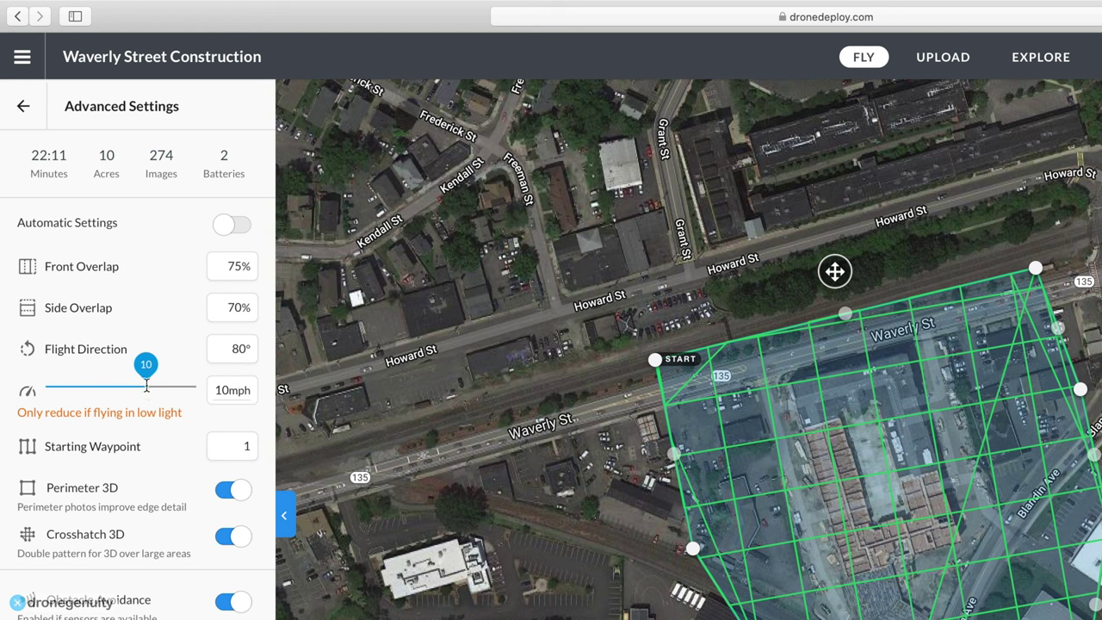
left_click_drag(140, 385, 196, 388)
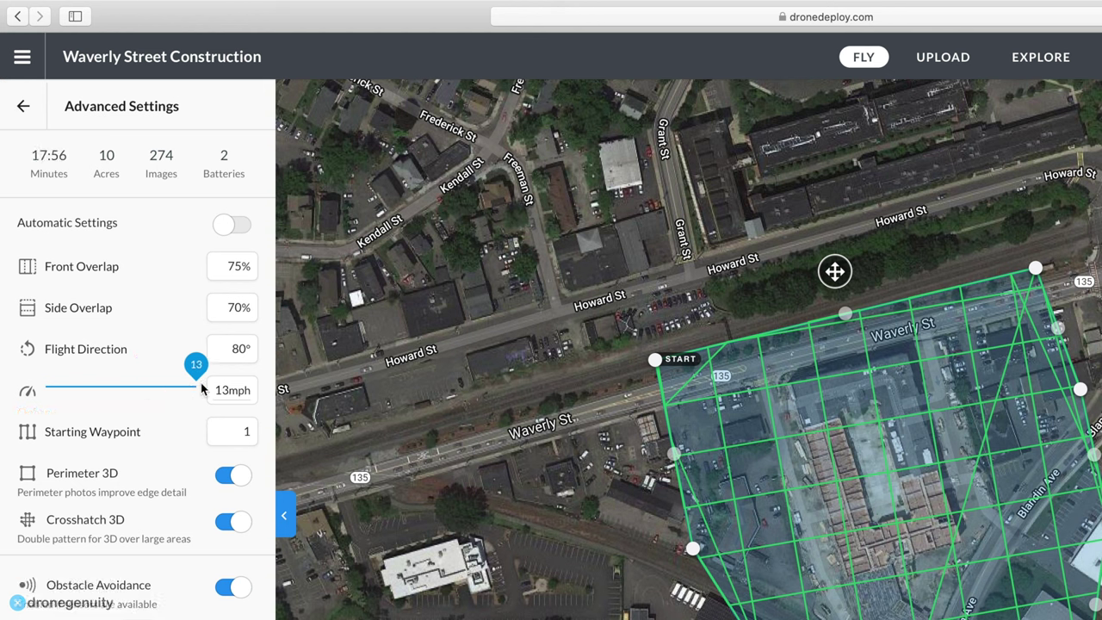
left_click(232, 432)
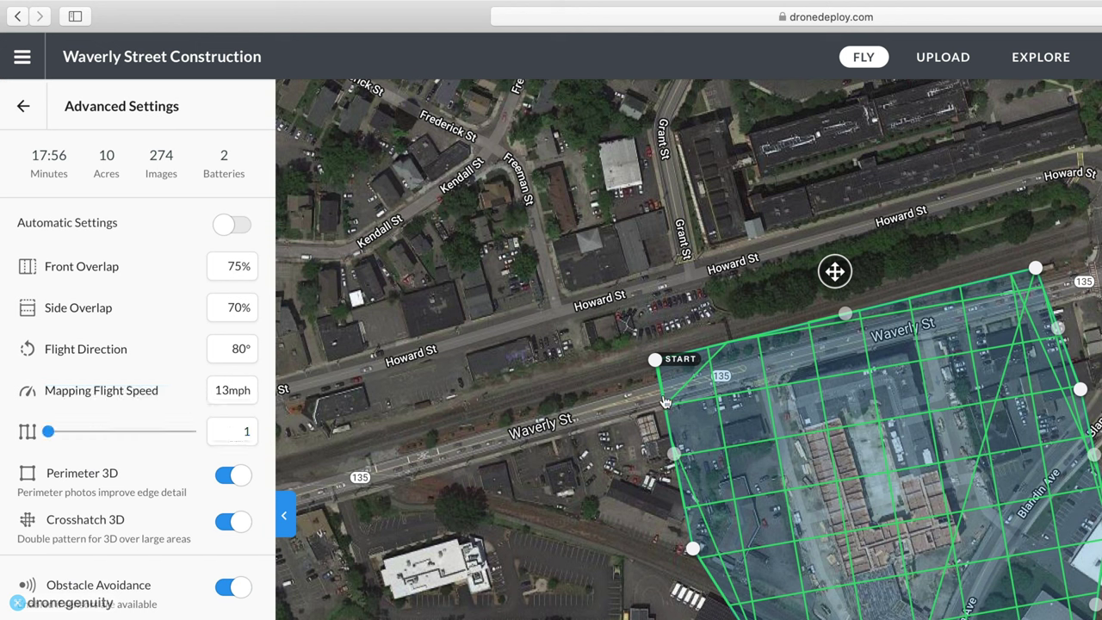
left_click_drag(48, 433, 140, 436)
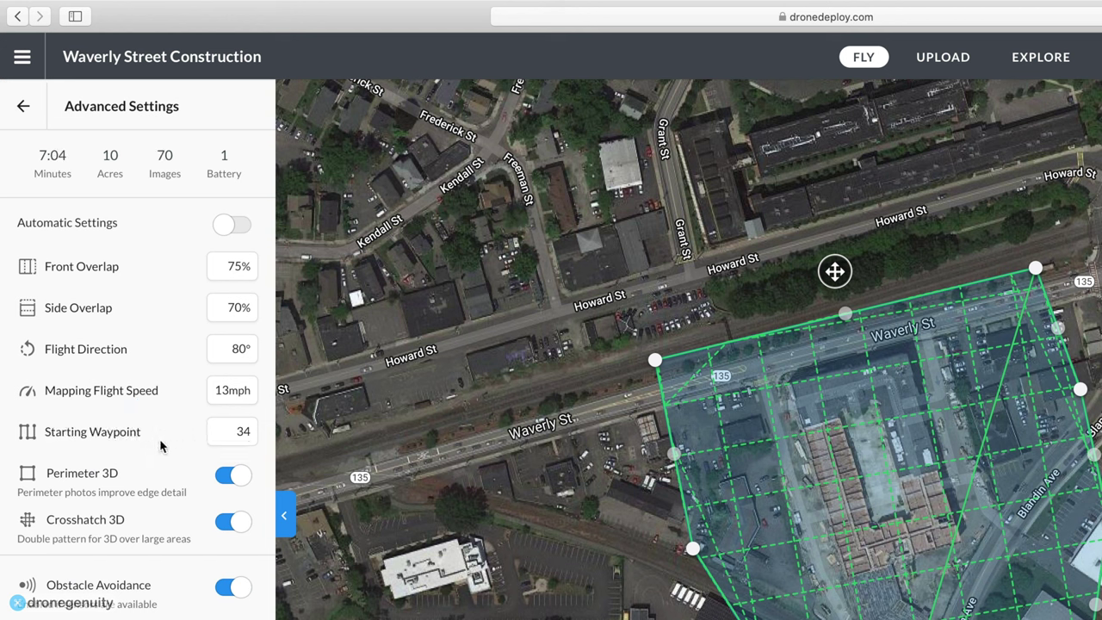
mouse_move(144, 432)
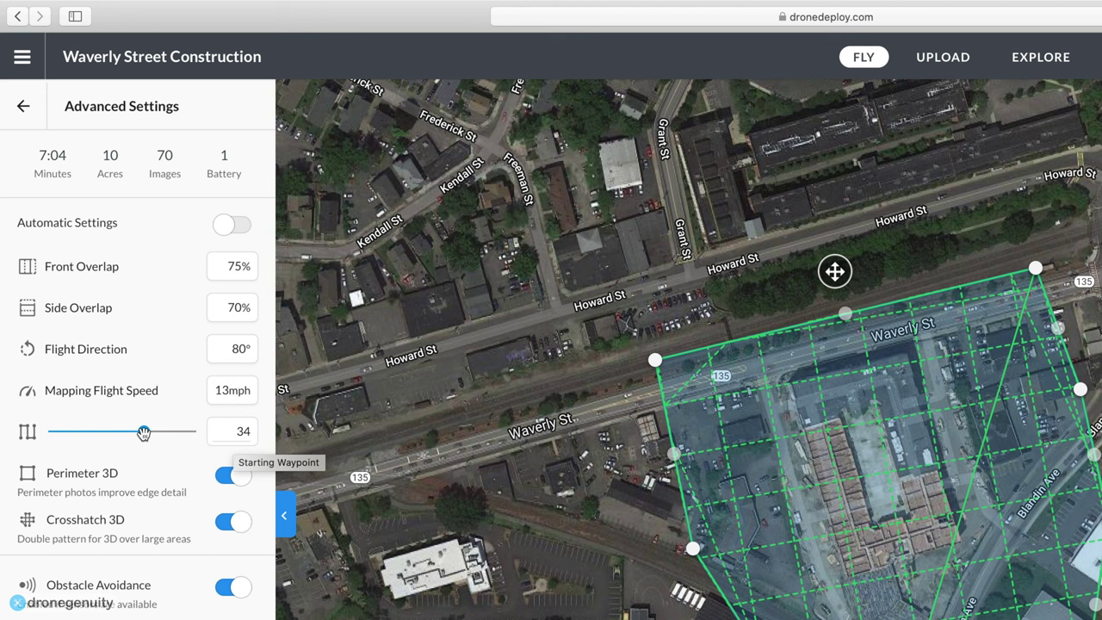
left_click_drag(144, 432, 47, 429)
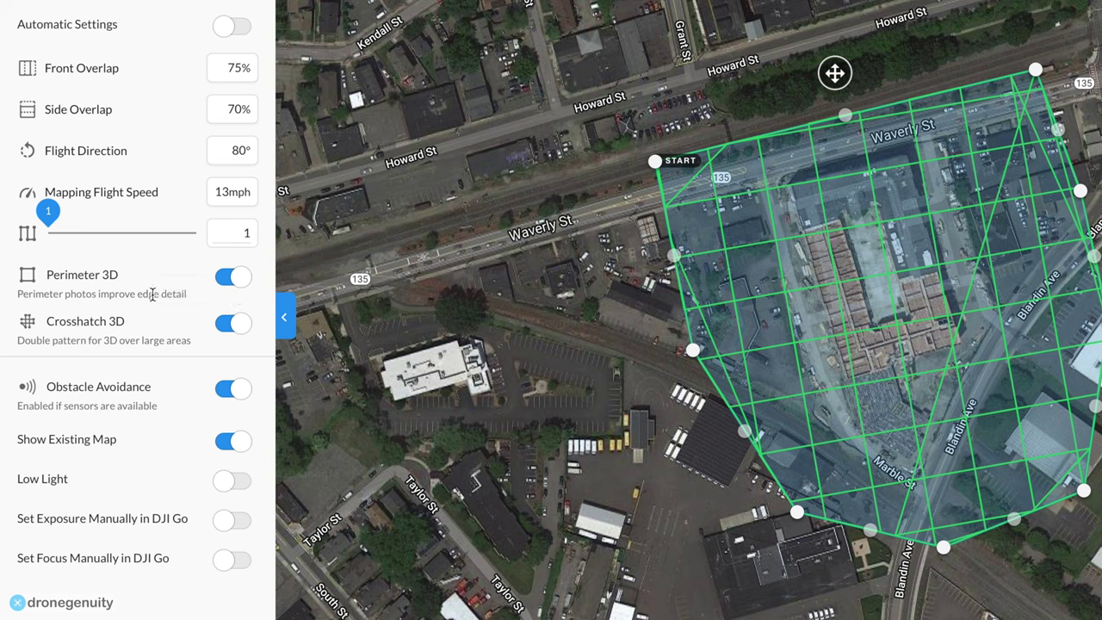
left_click(232, 325)
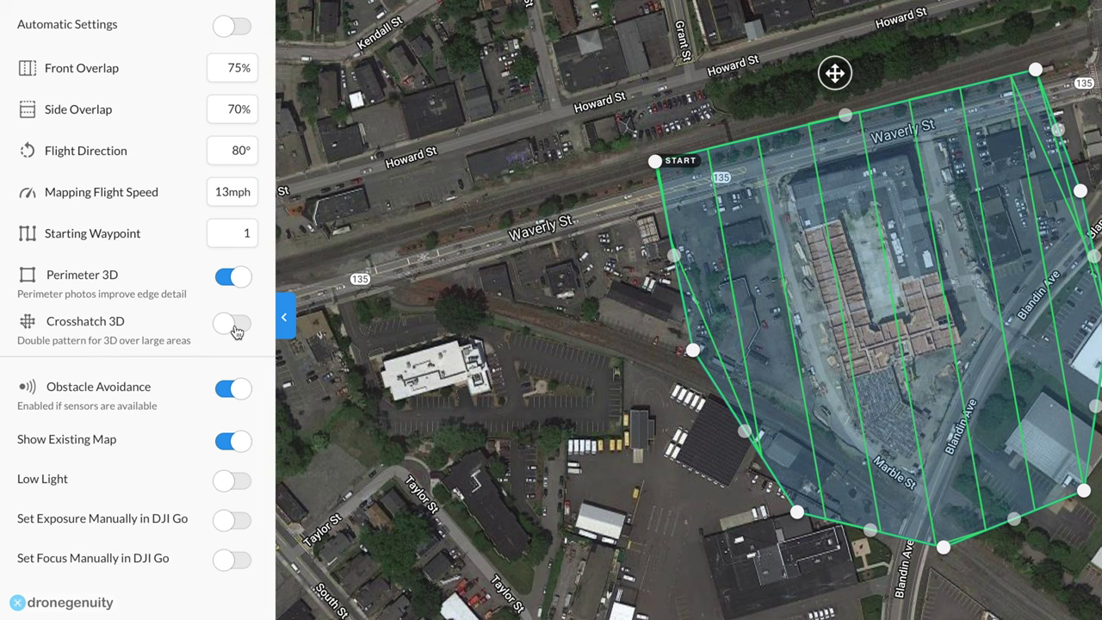
left_click(234, 324)
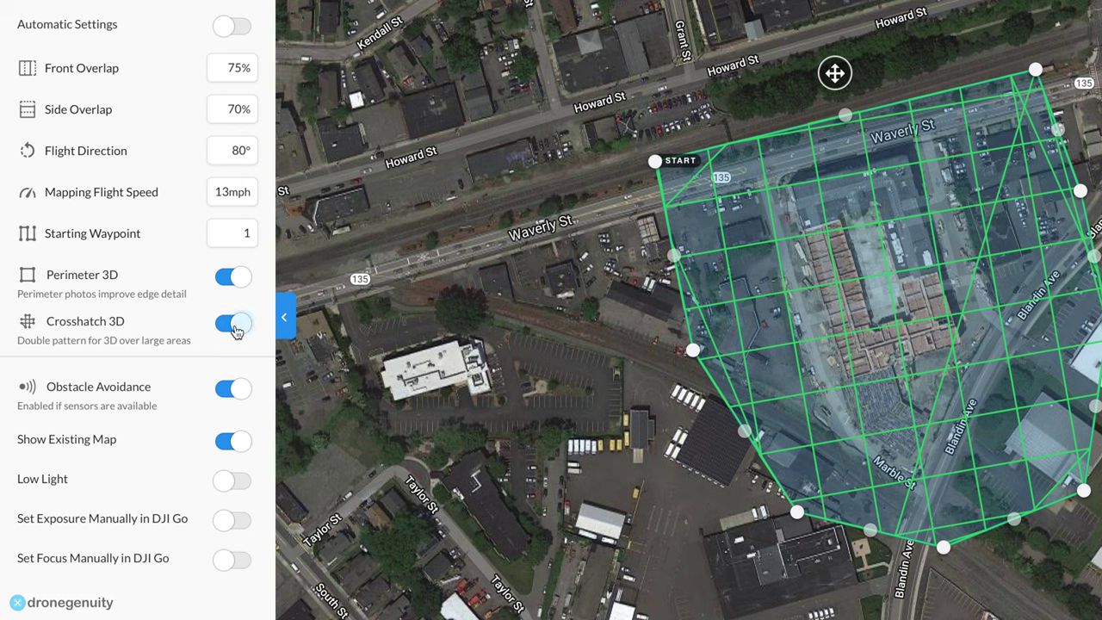
left_click(234, 325)
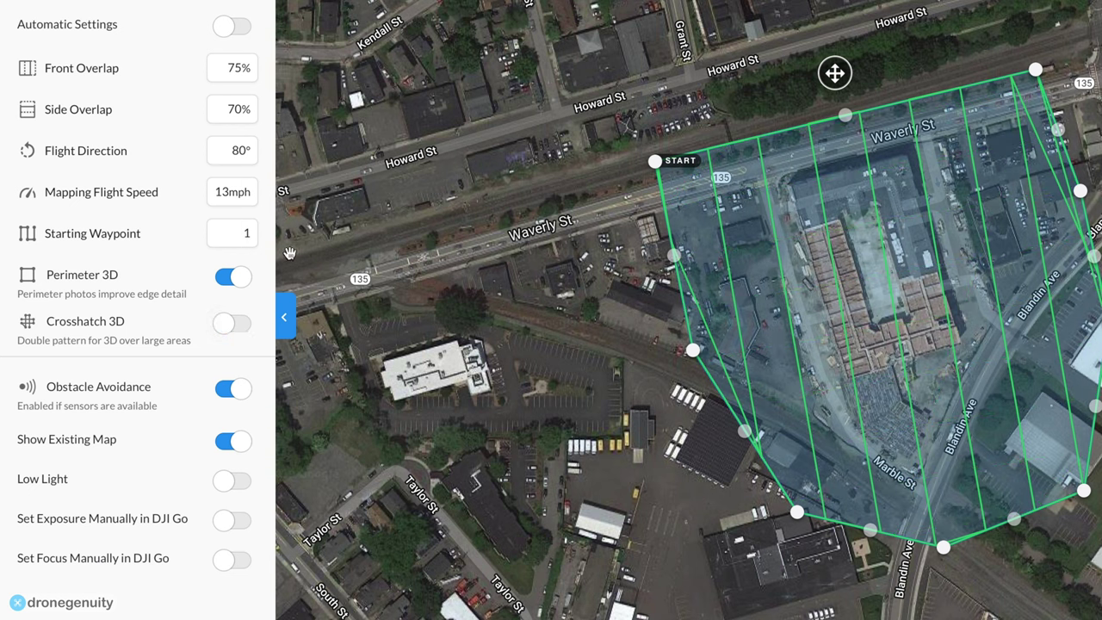
left_click(240, 277)
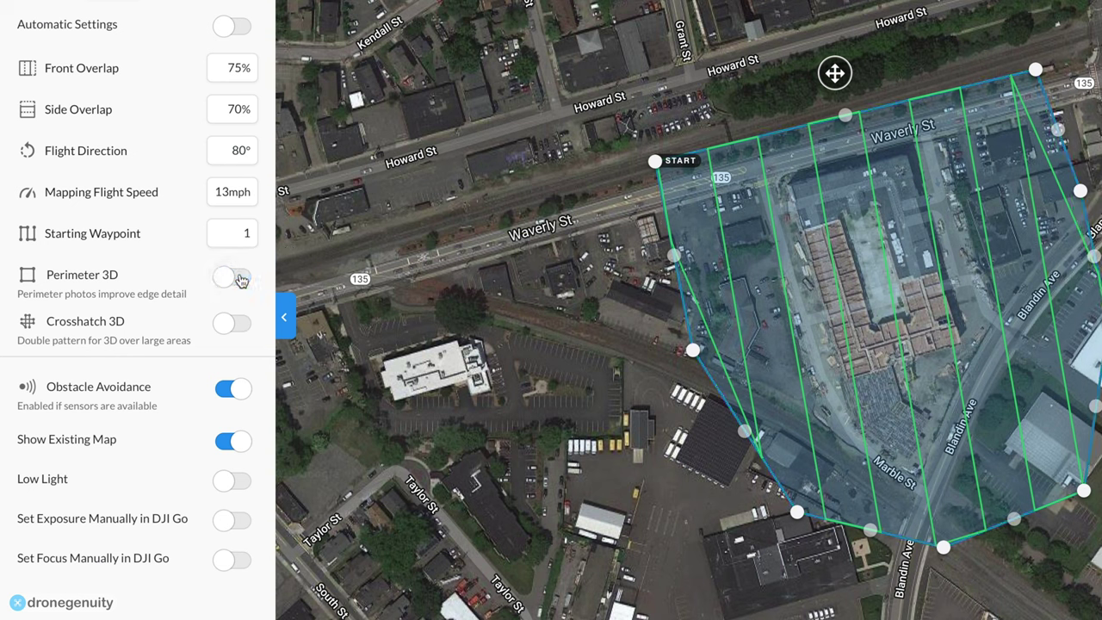
left_click(241, 278)
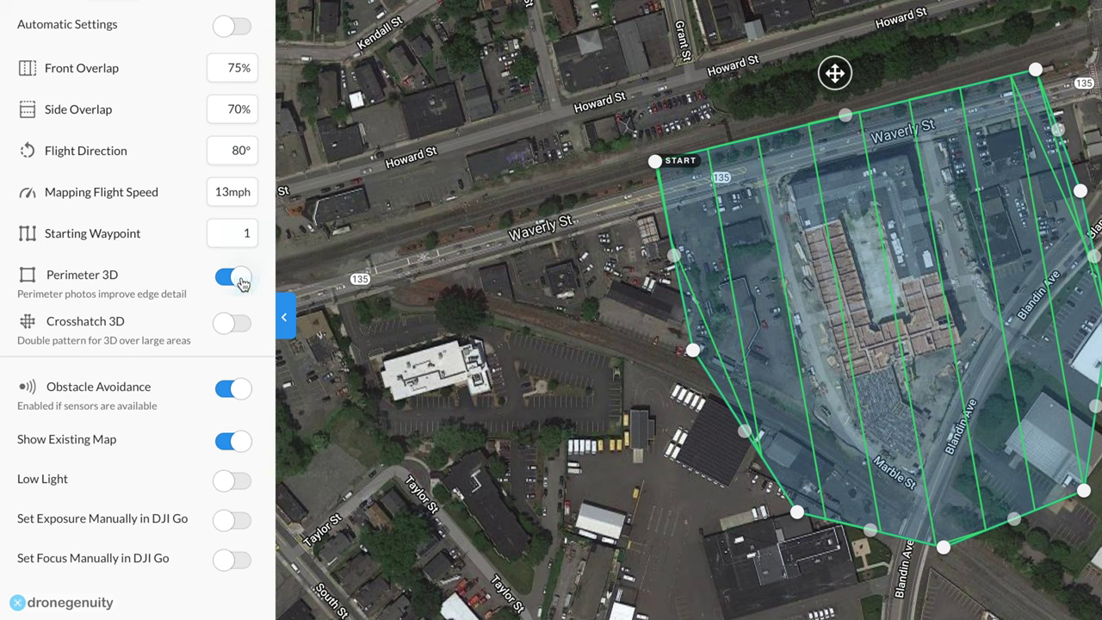
left_click(240, 323)
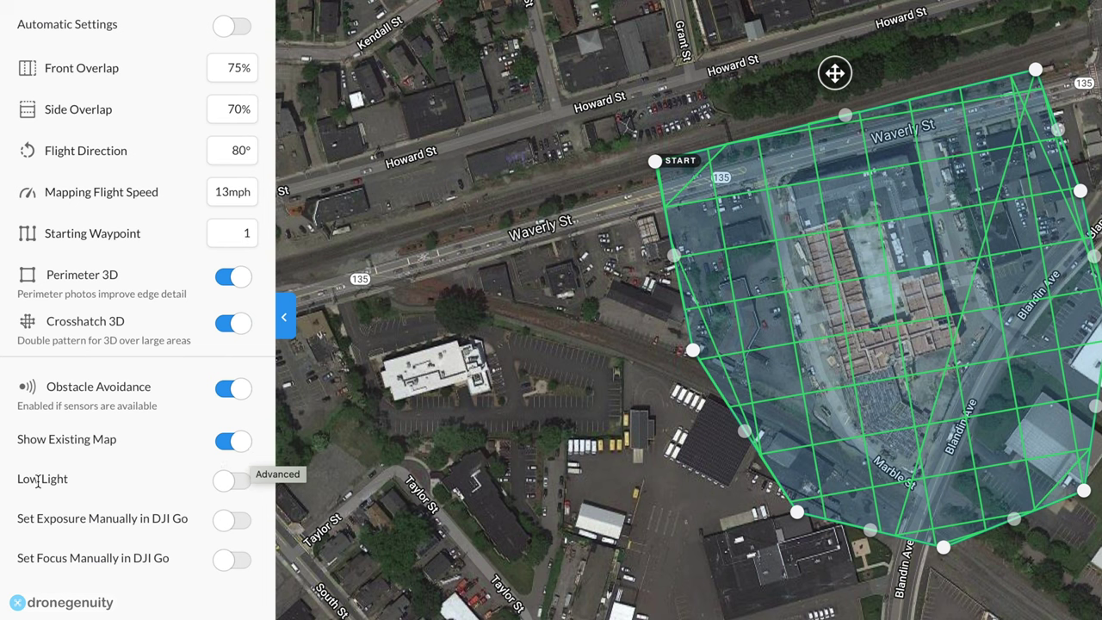
Try Low Light mode, read its reduce-speed recommendation, then switch it back off.
left_click(236, 480)
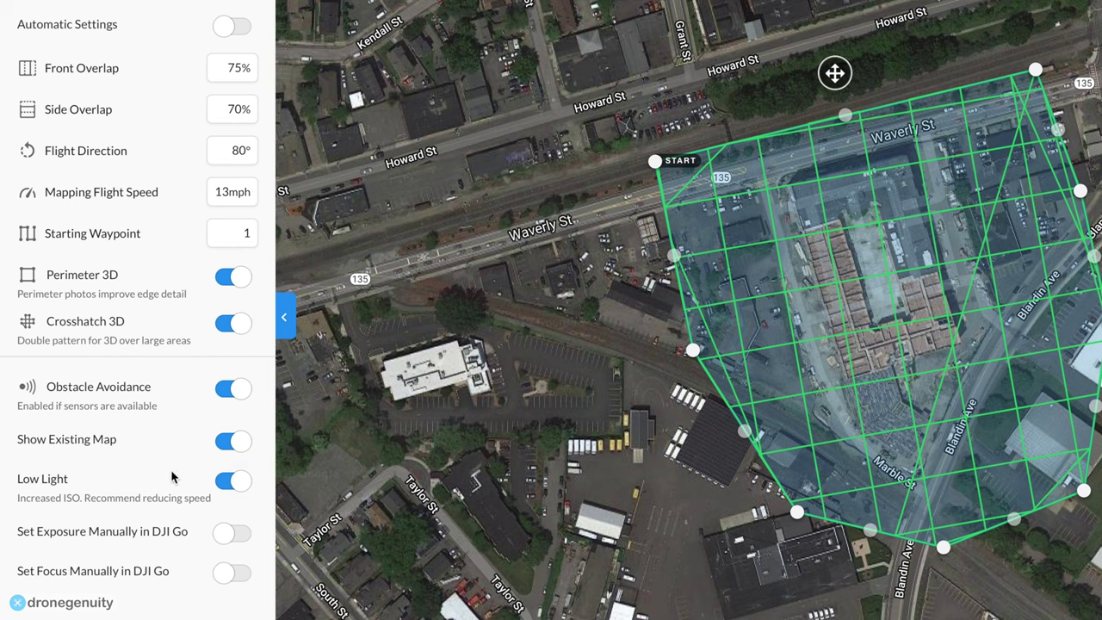
left_click_drag(90, 502, 215, 502)
left_click(213, 502)
left_click(235, 487)
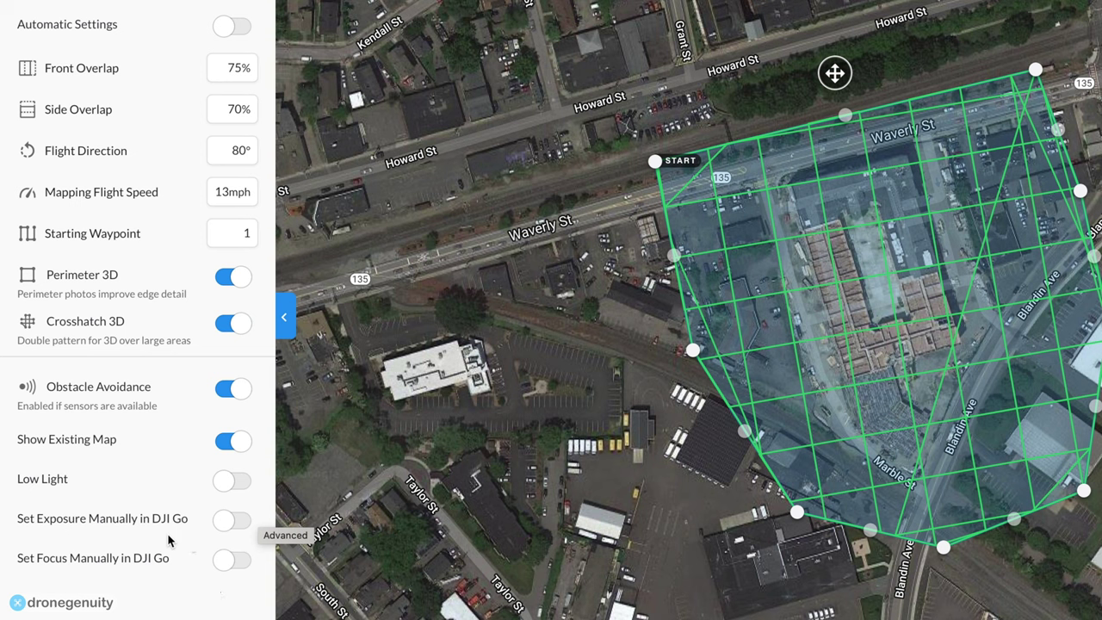
Turn on Set Exposure Manually in DJI Go, leaving Set Focus Manually off.
left_click(229, 525)
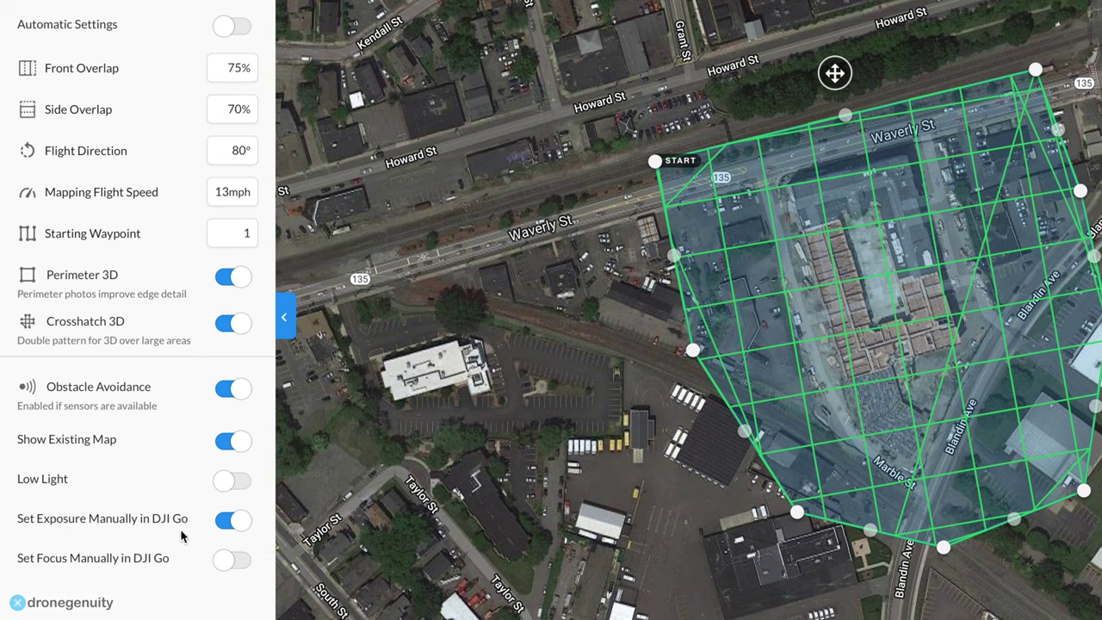
left_click(229, 566)
left_click(231, 566)
Switch 'Set Exposure Manually in DJI Go' off and return to the 3D Model 200ft plan settings.
left_click(231, 522)
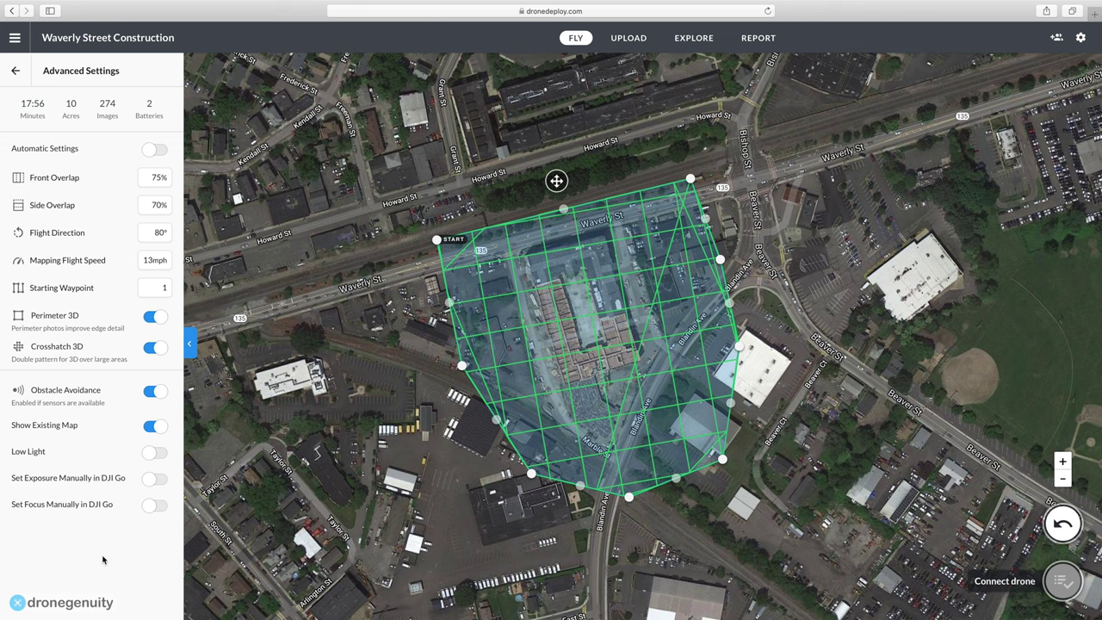
left_click(16, 74)
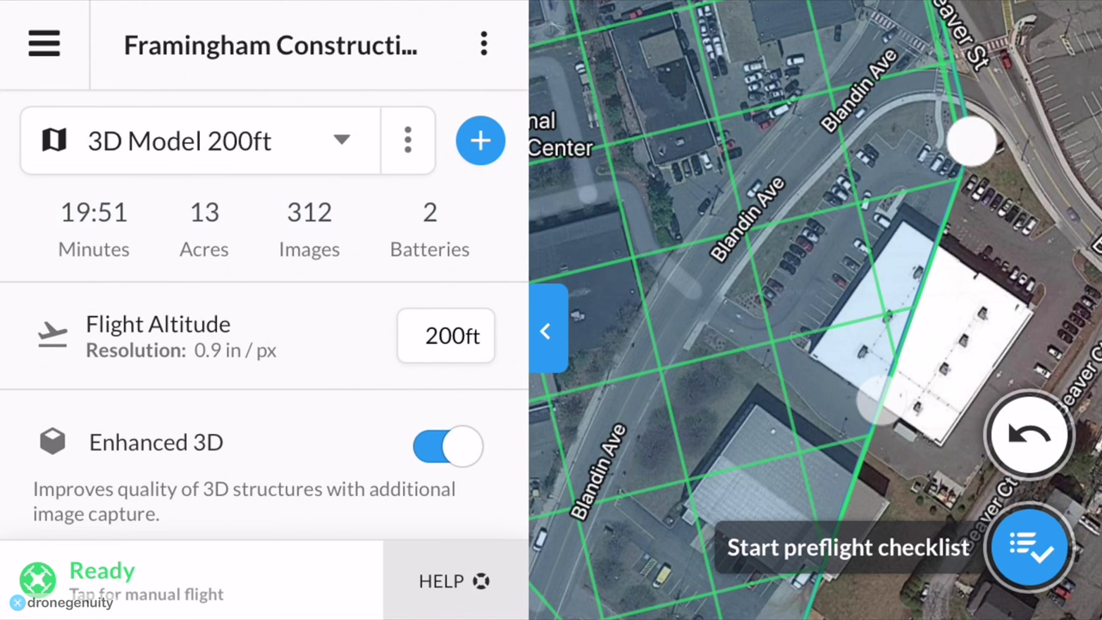
Run the preflight checklist and launch the automated mapping flight over the site.
left_click(1030, 545)
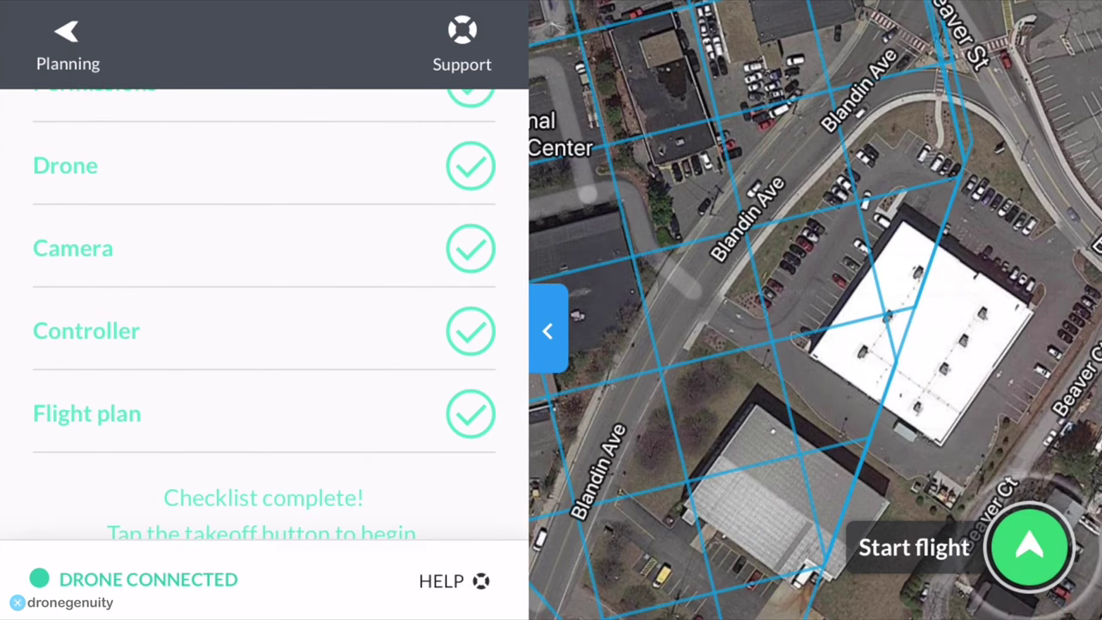
left_click(1030, 545)
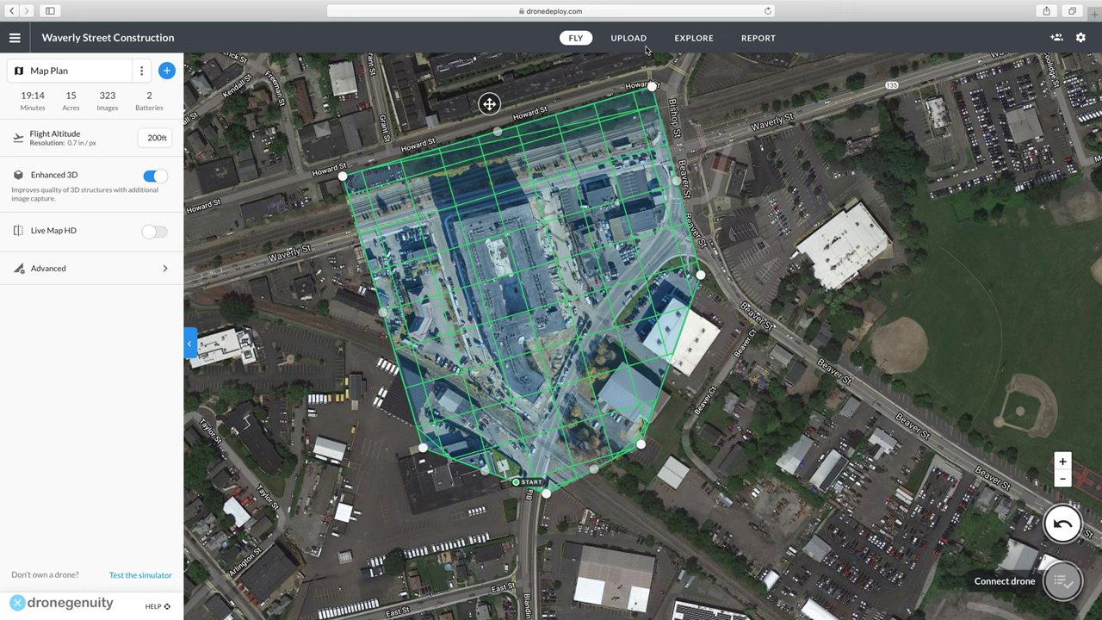
Start a new map upload named 'Ortho - 200ft'.
left_click(643, 43)
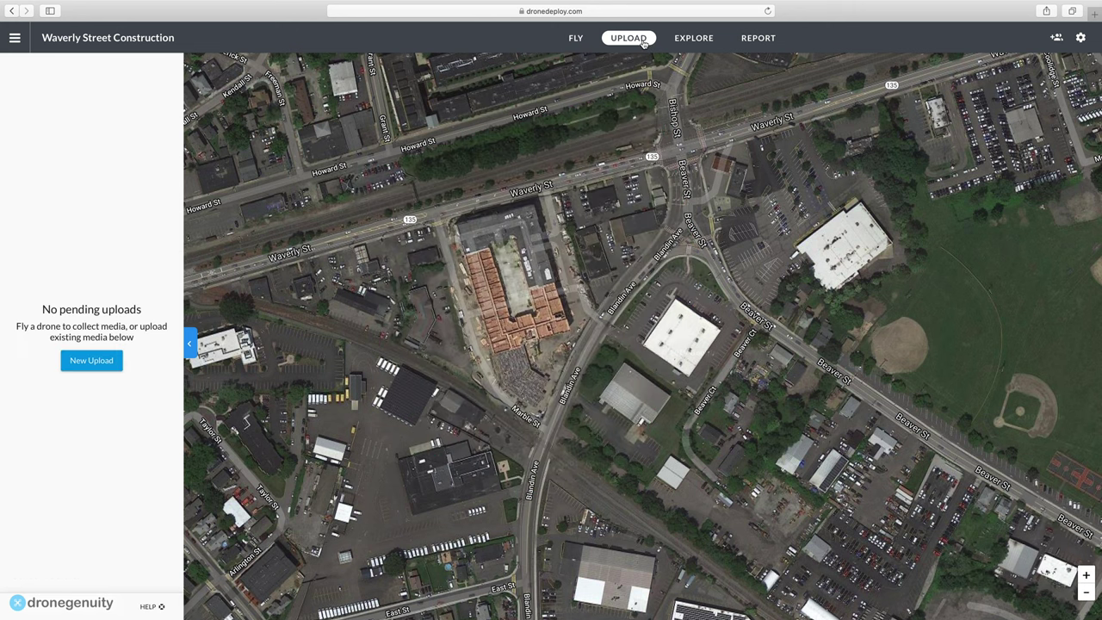
left_click(101, 365)
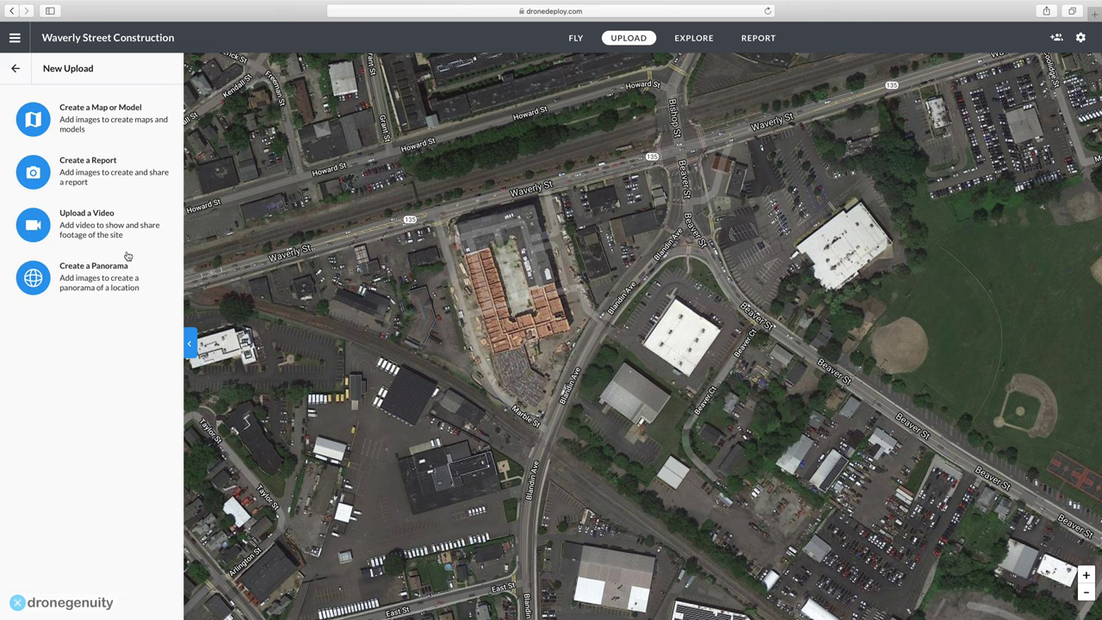
left_click(103, 113)
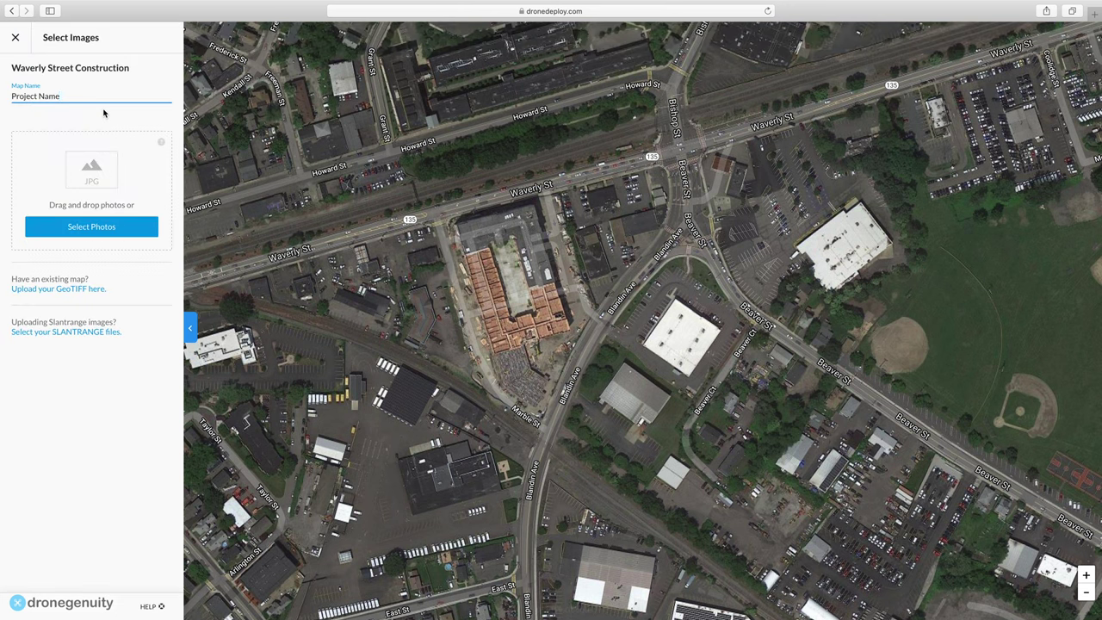
type("Ortho - 200ft")
Add all 344 drone images from the folder to the upload.
left_click(120, 228)
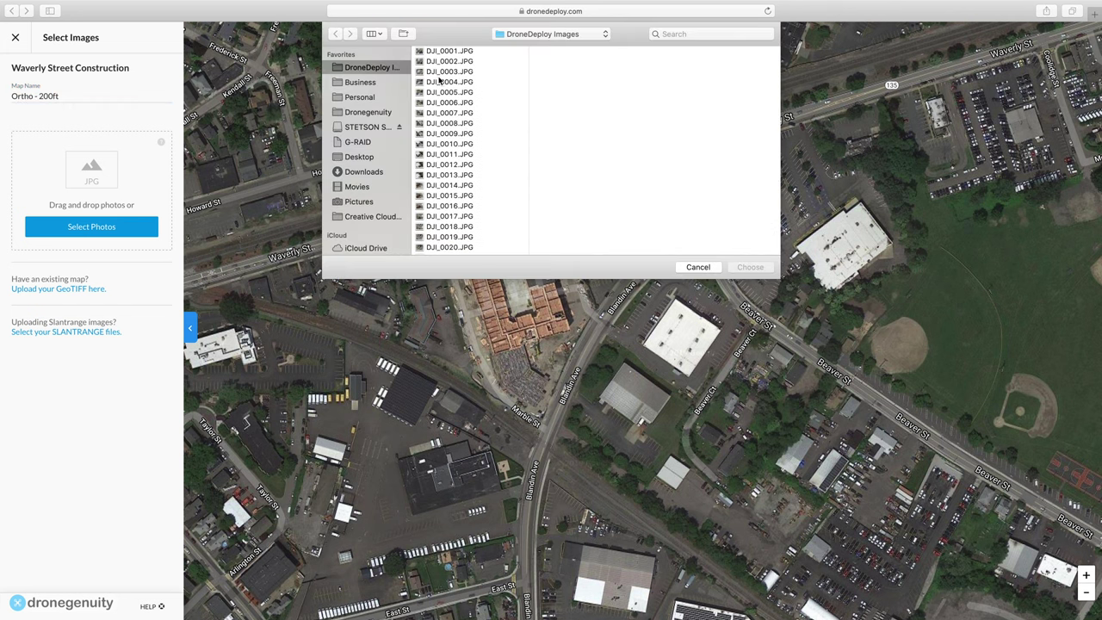
left_click(451, 71)
key("super+a")
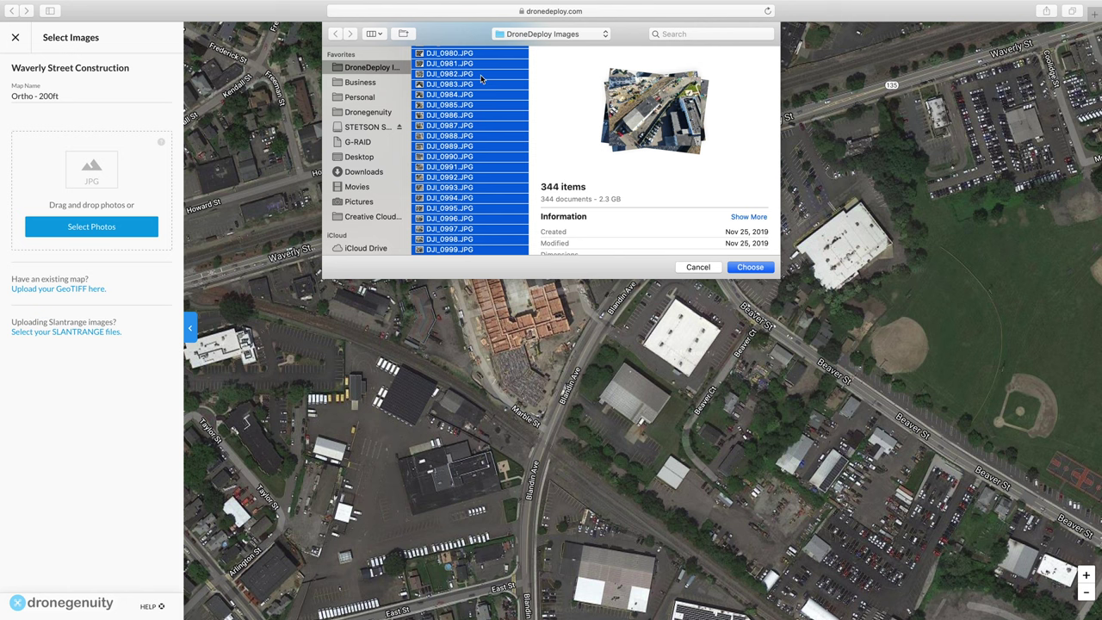
left_click(750, 267)
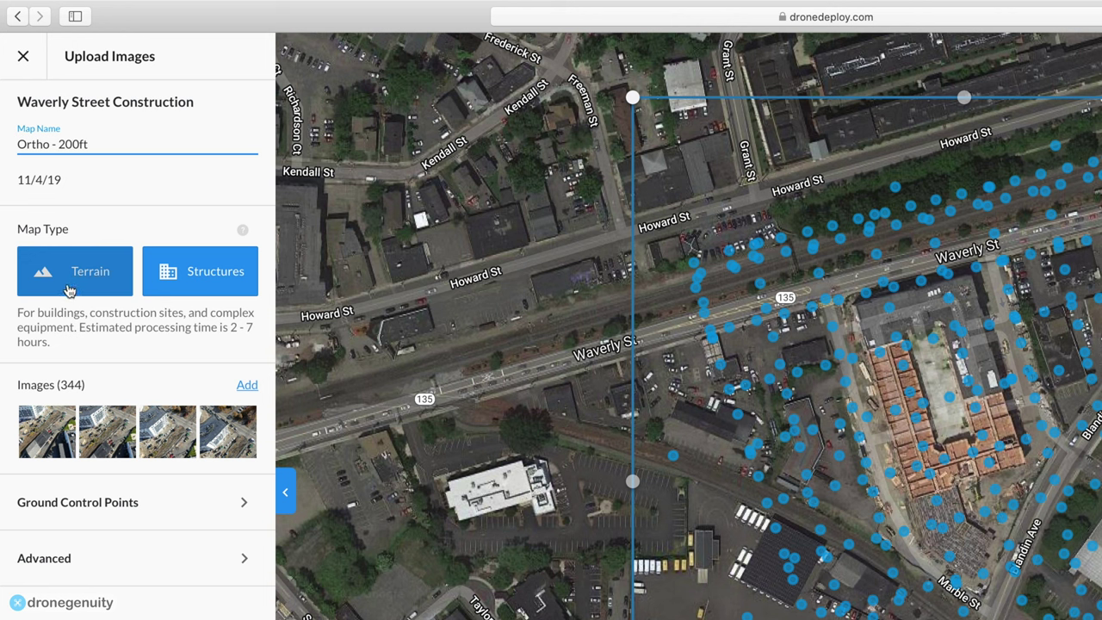
left_click(69, 289)
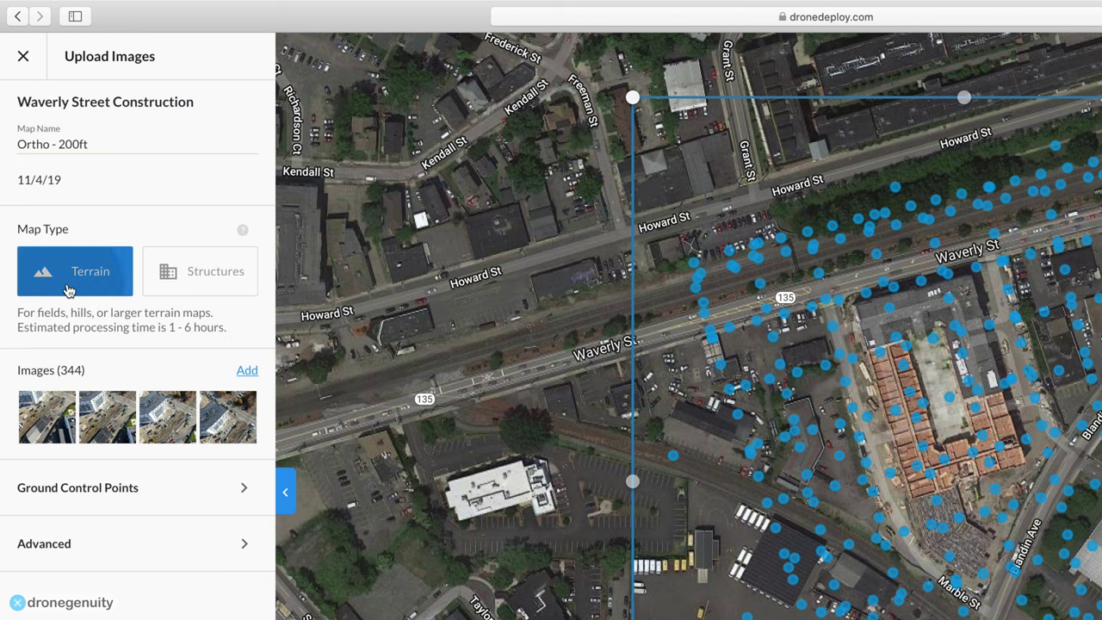
left_click(216, 288)
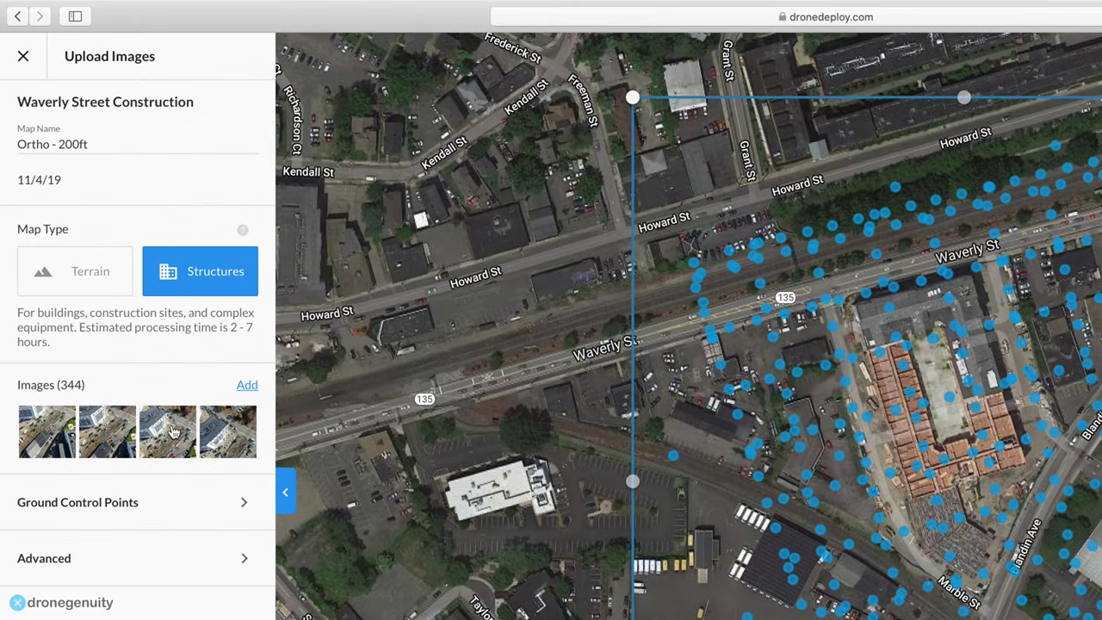
left_click(241, 502)
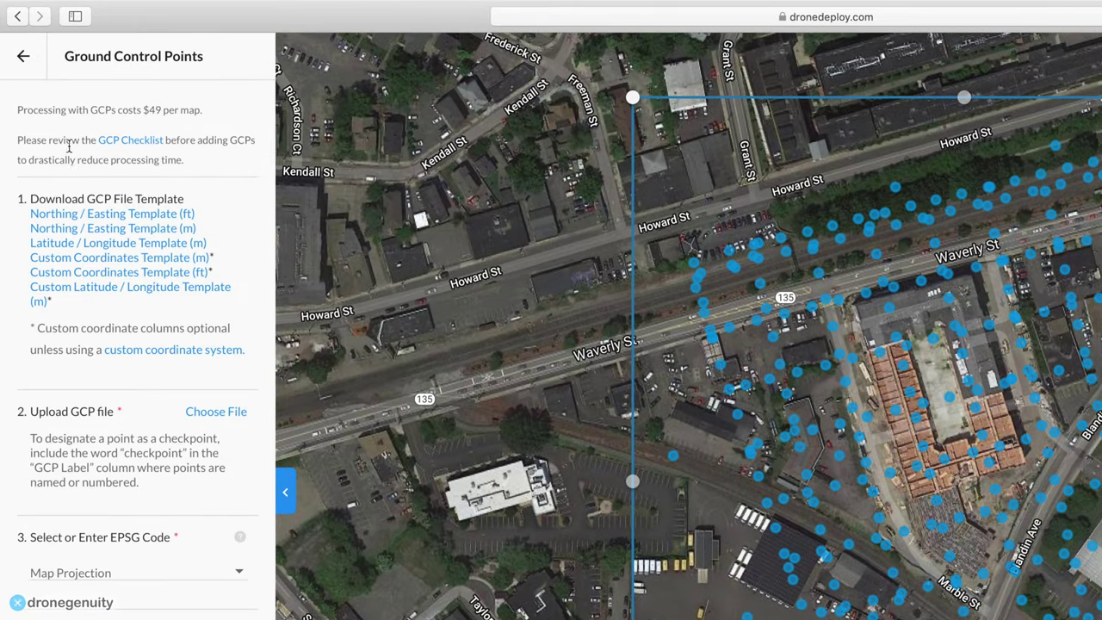
left_click(24, 56)
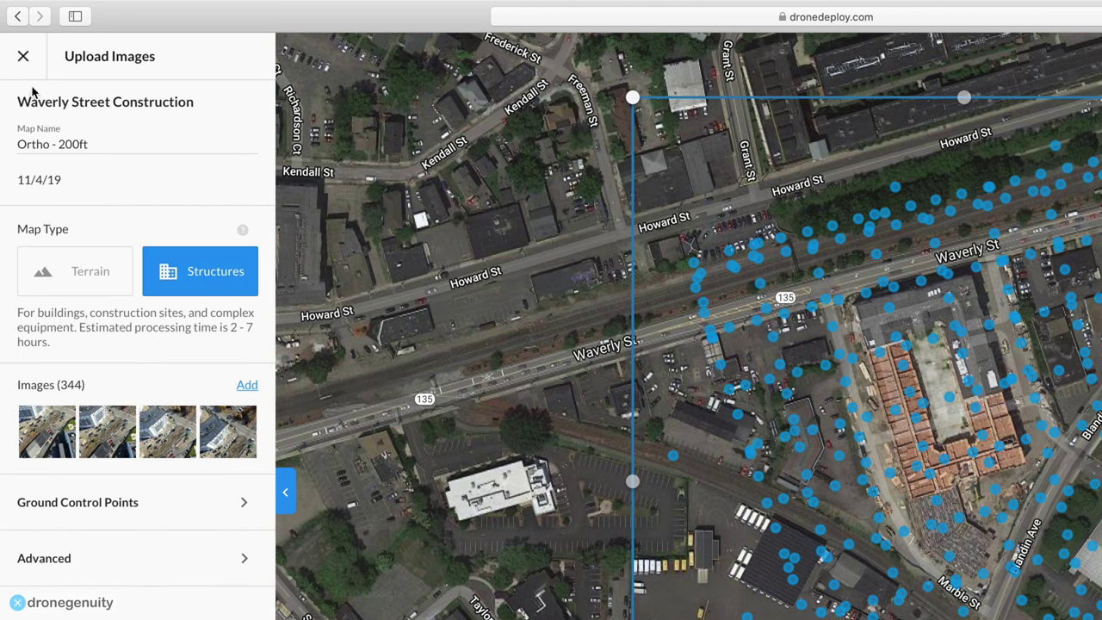
left_click(241, 562)
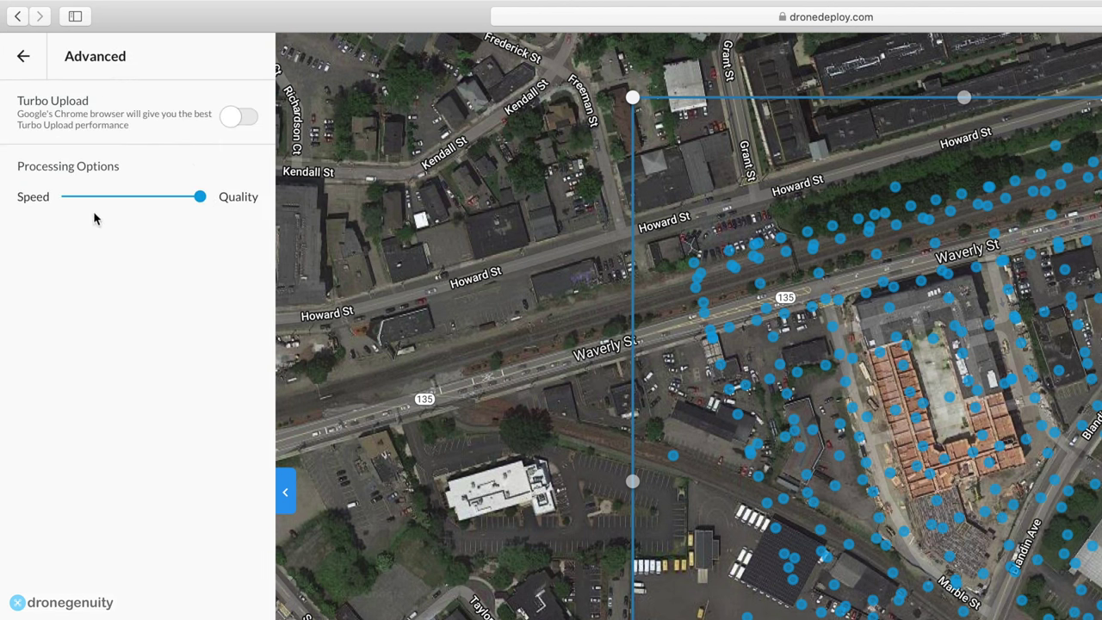
left_click(62, 197)
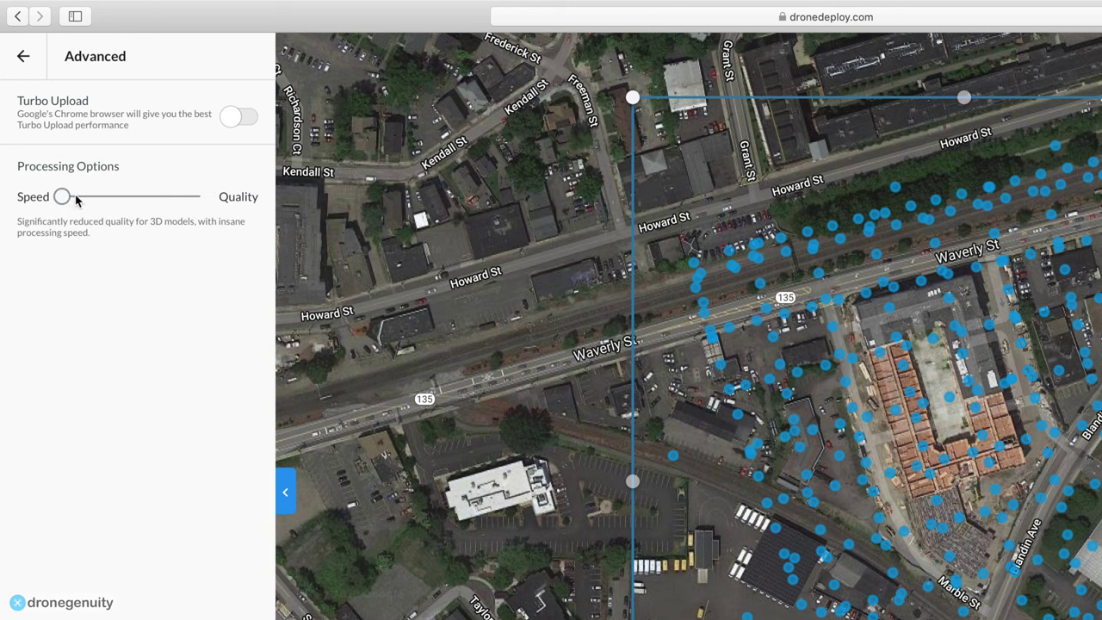
left_click(198, 198)
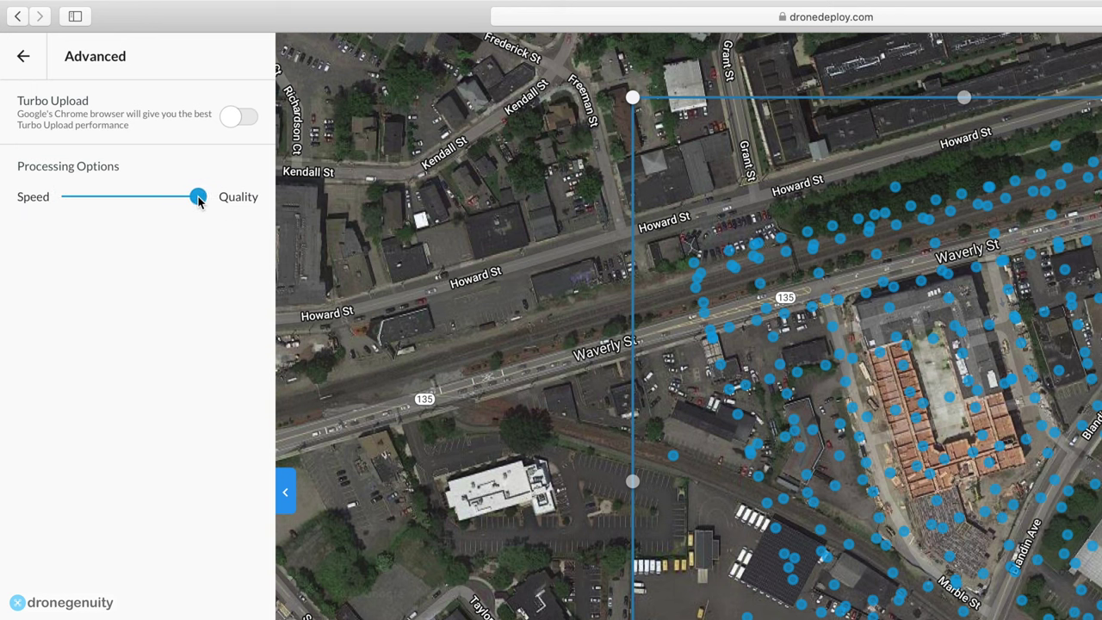
left_click(25, 58)
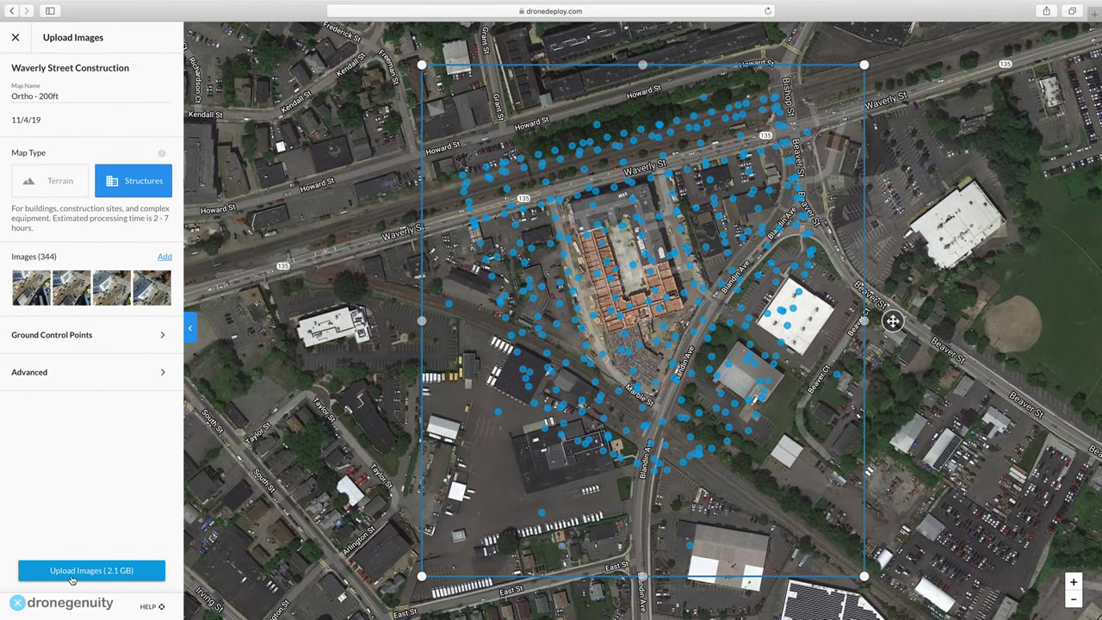
Upload the 344 images (2.1 GB), then open the processed Framingham Construction project map.
left_click(71, 571)
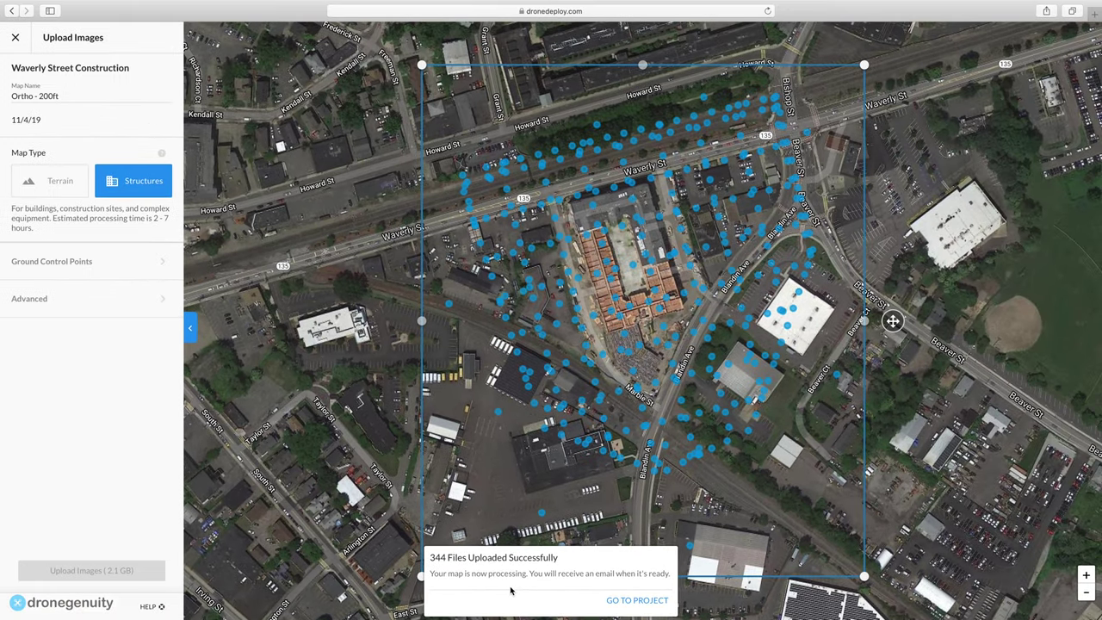
left_click(636, 599)
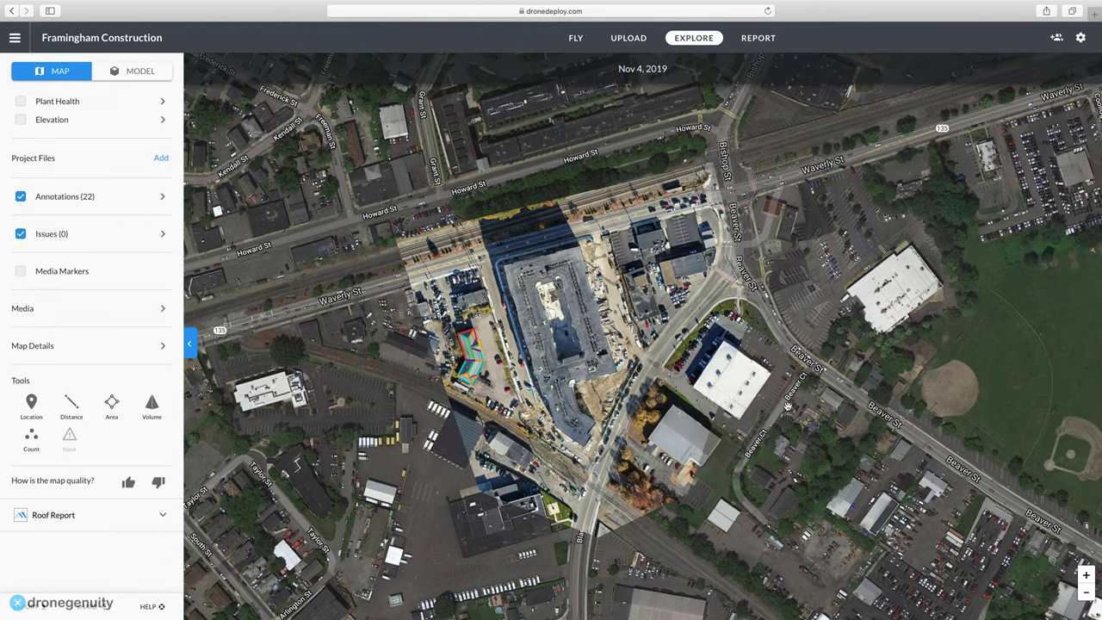
Zoom to the teal-roofed building and open its Roof Area Measurement (5604 ft², 6617 ft² surface).
double_click(606, 397)
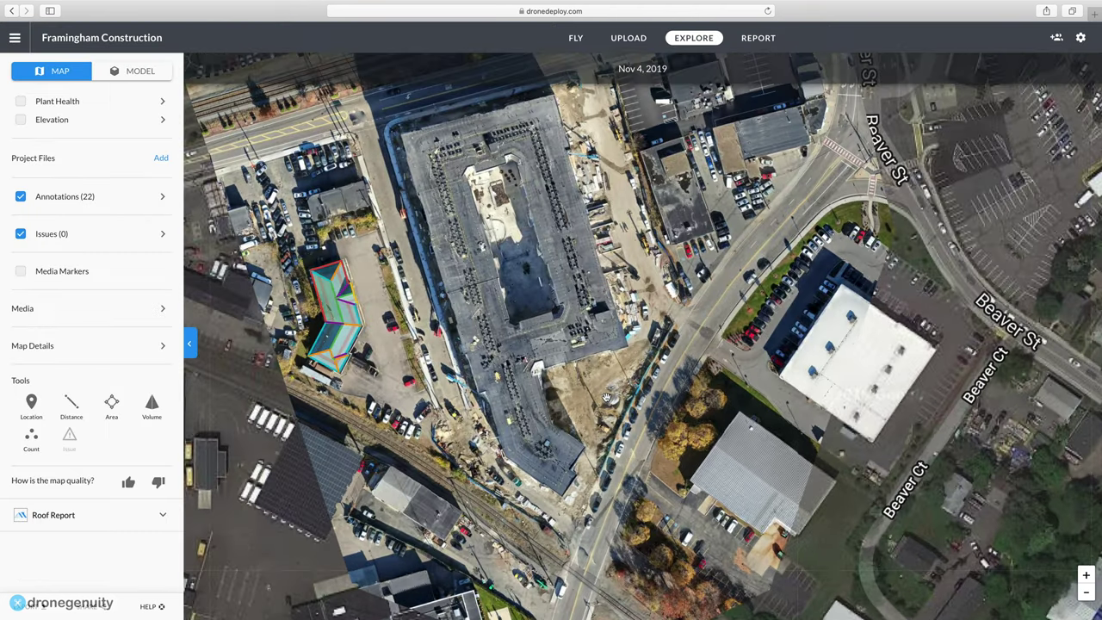
double_click(606, 397)
left_click_drag(588, 401, 603, 508)
left_click_drag(619, 383, 636, 516)
left_click_drag(477, 463, 599, 380)
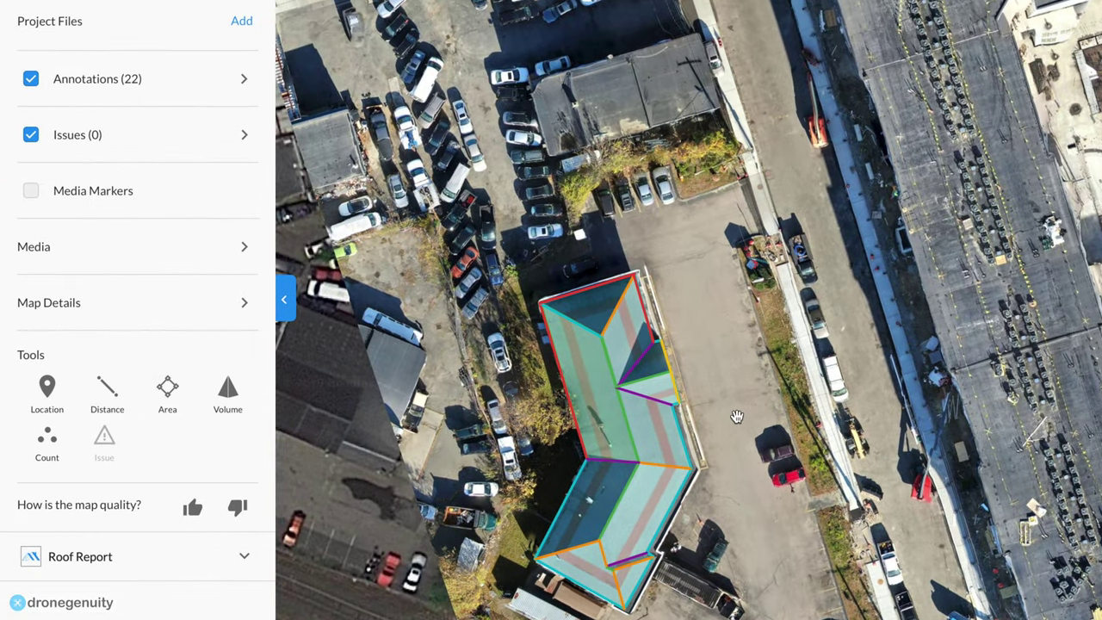
scroll(737, 417, "up", 5)
left_click_drag(754, 402, 1087, 428)
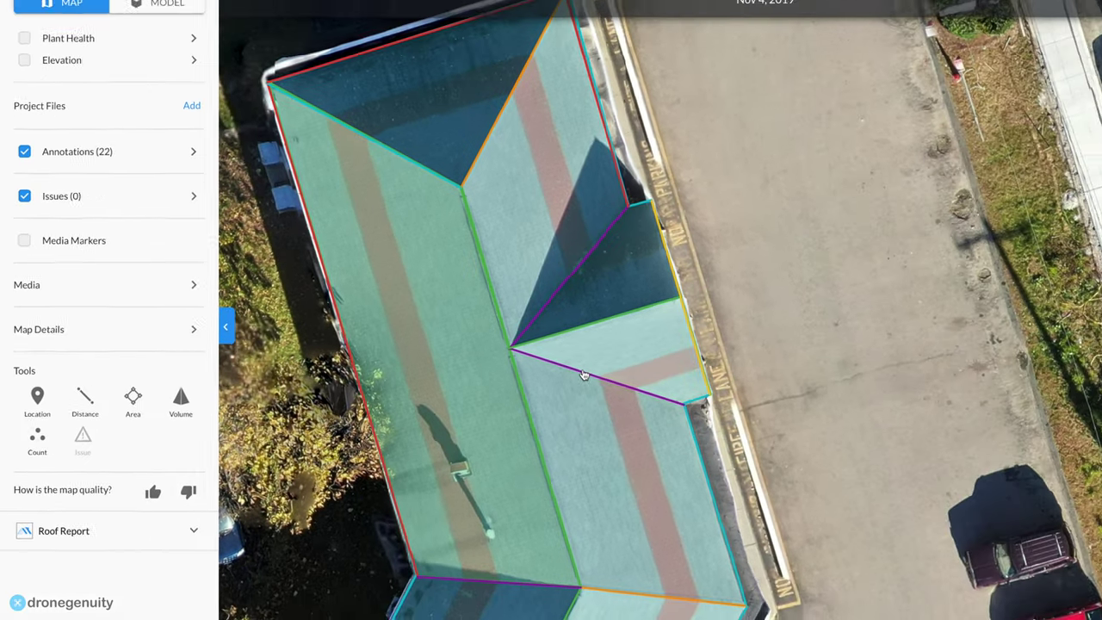
left_click(731, 363)
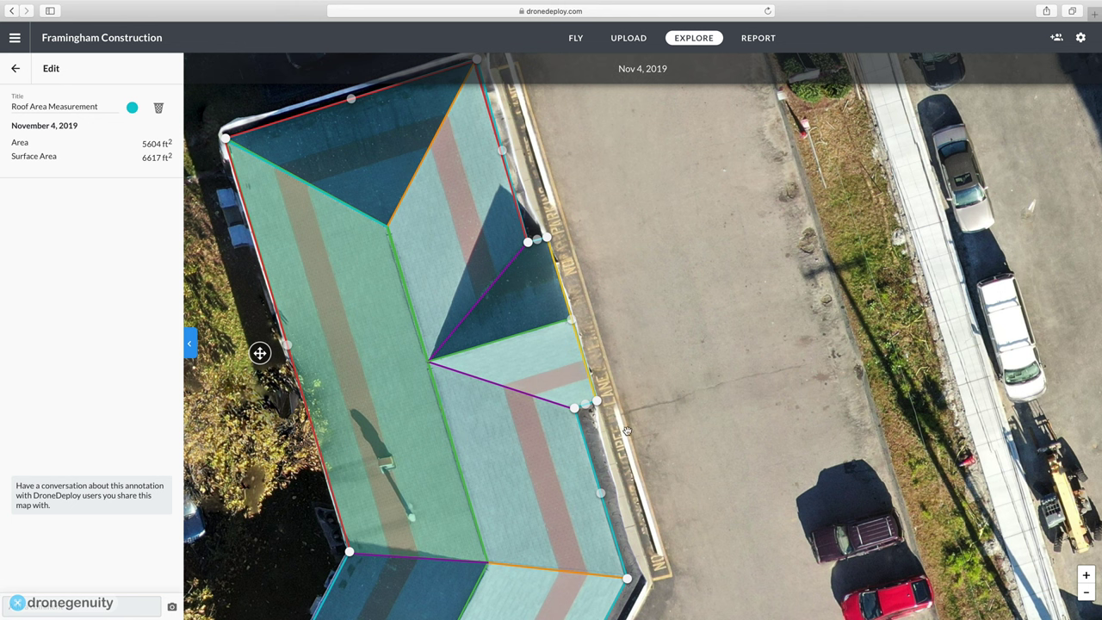
scroll(691, 413, "down", 3)
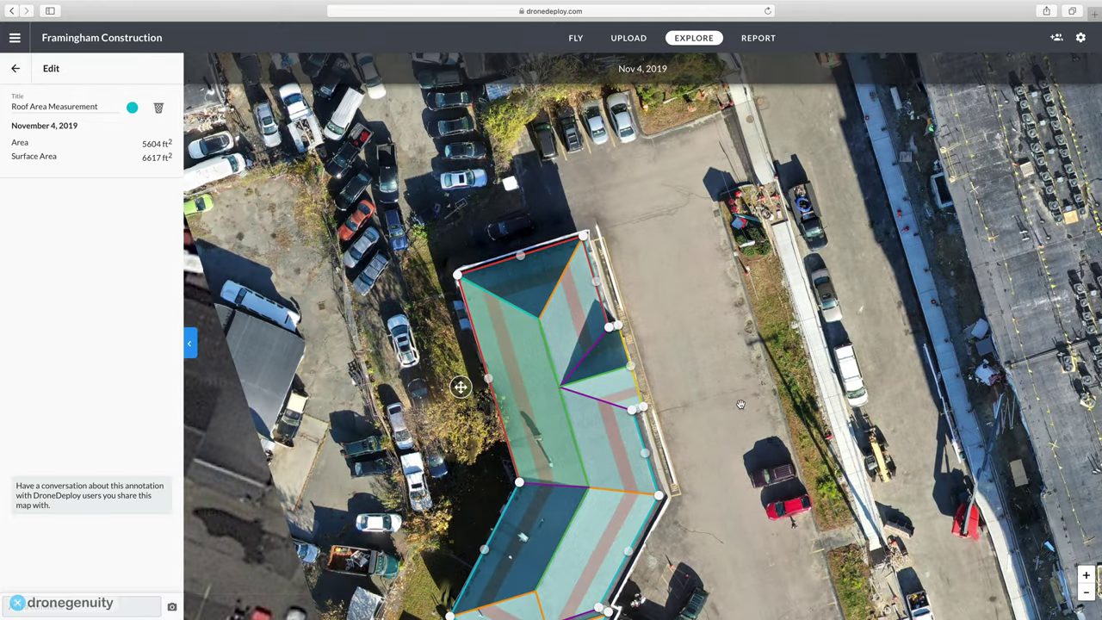
scroll(817, 356, "down", 2)
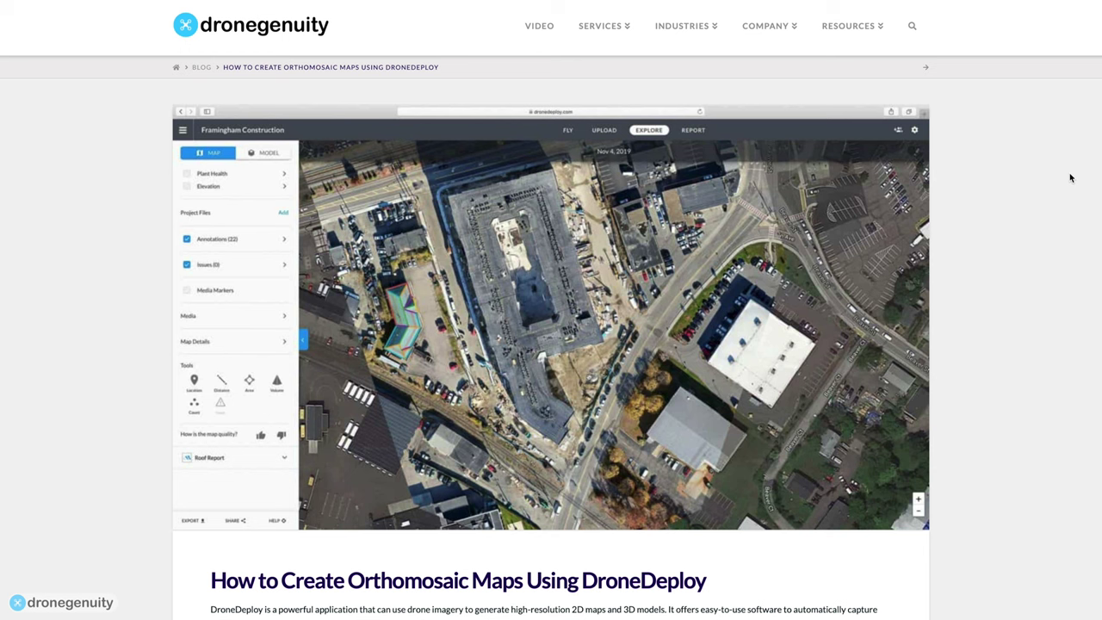
Scroll the orthomosaic article and type an email address into the newsletter signup field.
scroll(1070, 177, "down", 4)
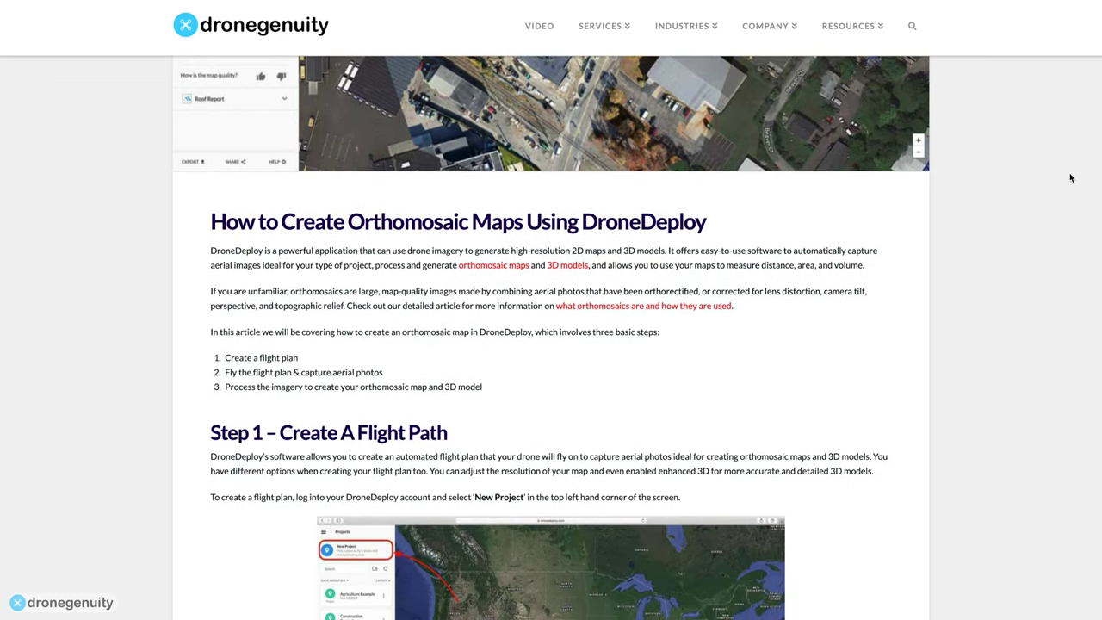
scroll(1071, 178, "down", 10)
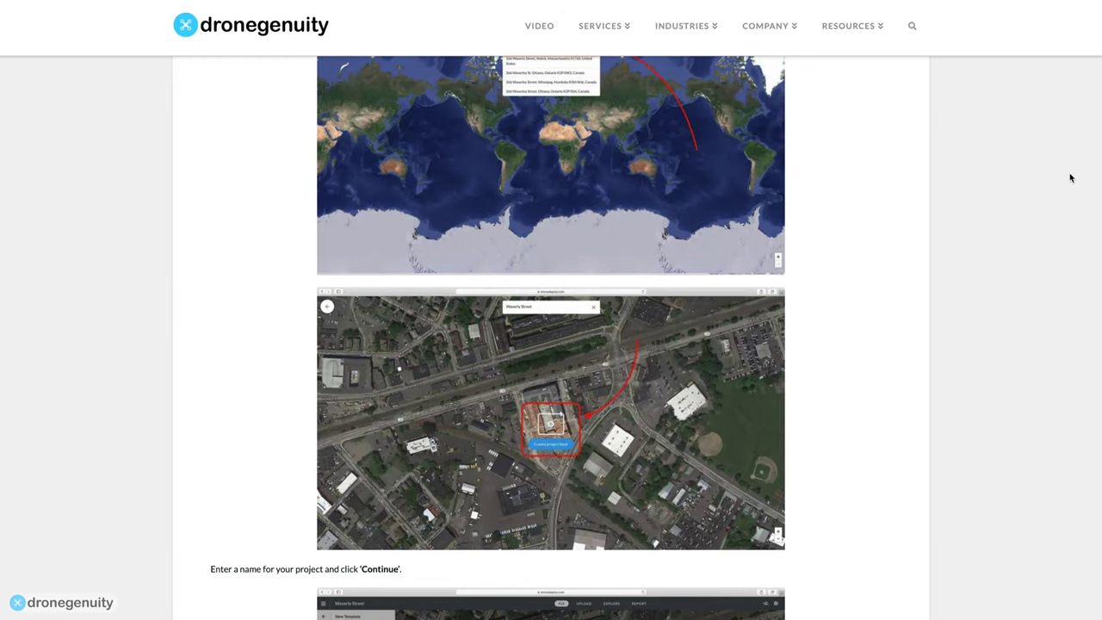
scroll(1070, 178, "down", 5)
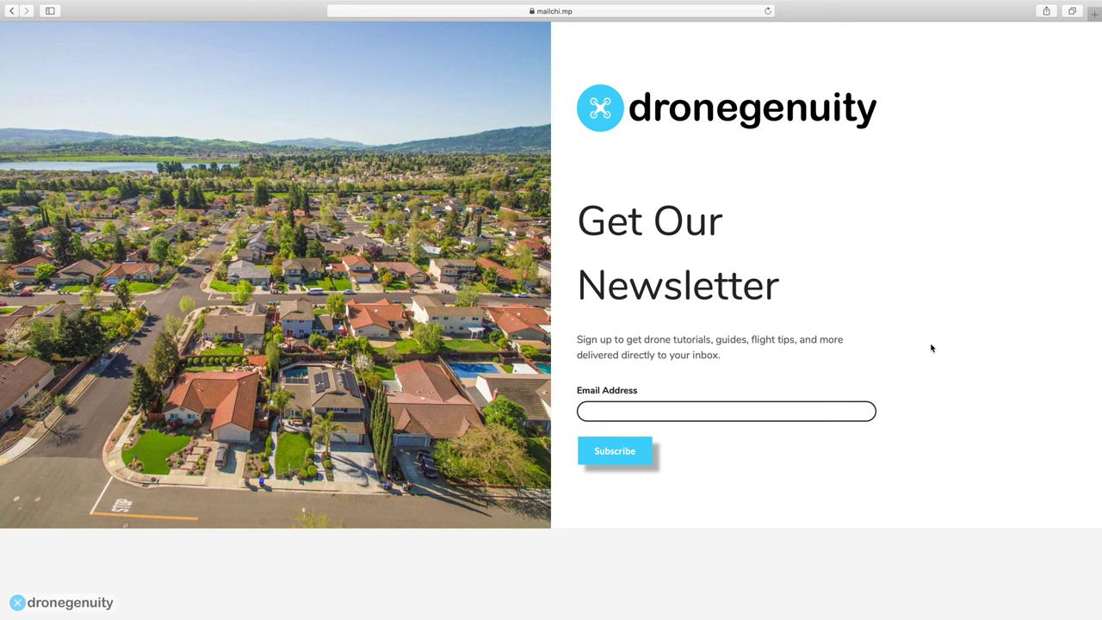
left_click(843, 412)
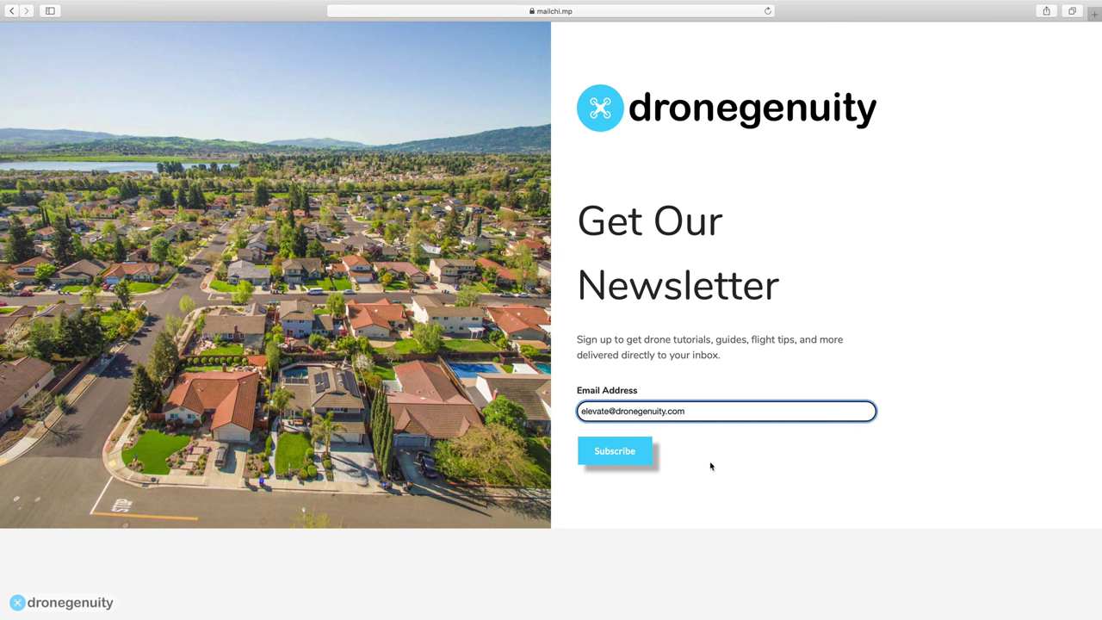